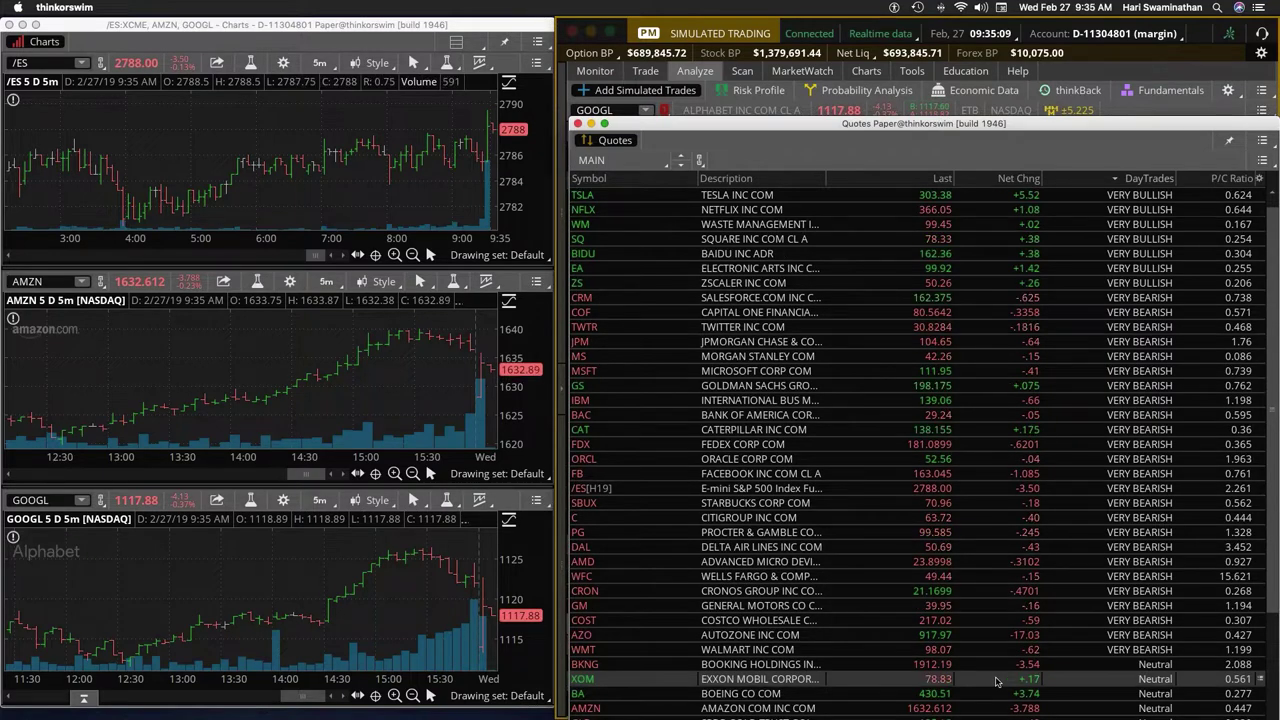
- Drag the Quotes window down to uncover the GOOGL option chain and the simulated 1125 call trade
{"action": "left_click_drag", "start_coordinate": [797, 128], "coordinate": [801, 422]}
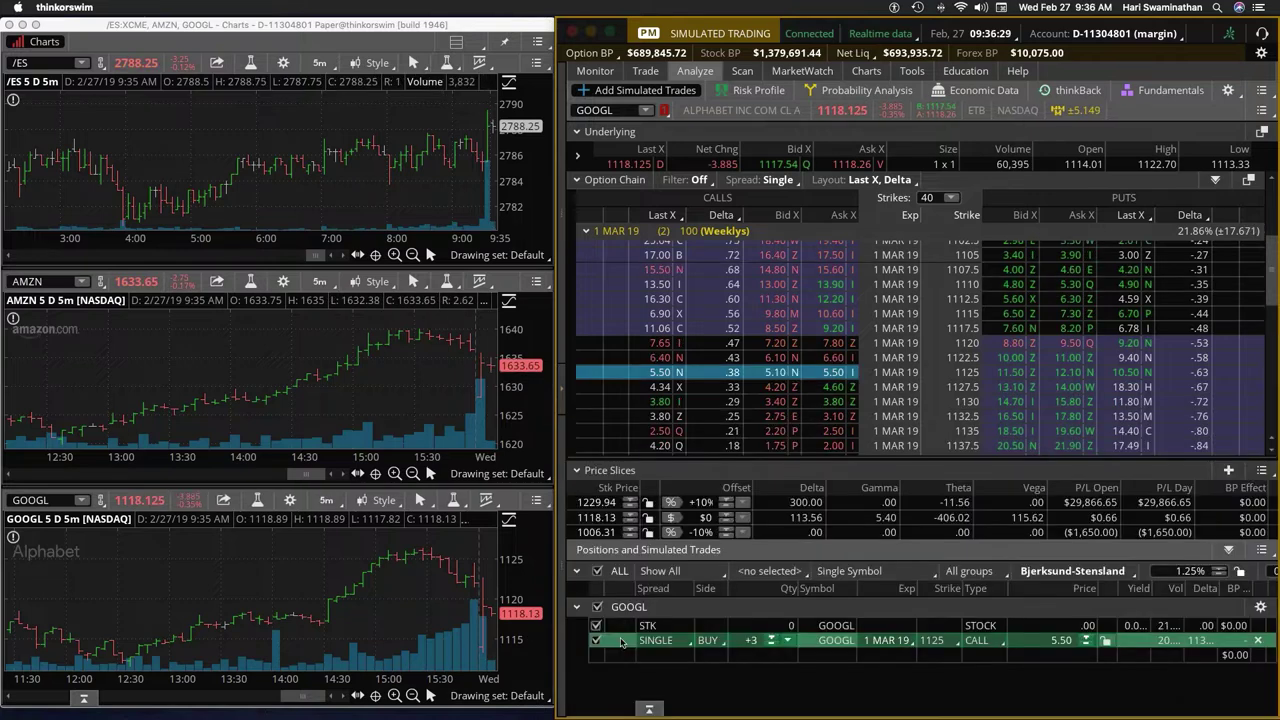
- Duplicate the simulated trade and send the buy of 3 GOOGL 1 MAR 19 1125 calls to paperMoney
{"action": "right_click", "coordinate": [624, 640]}
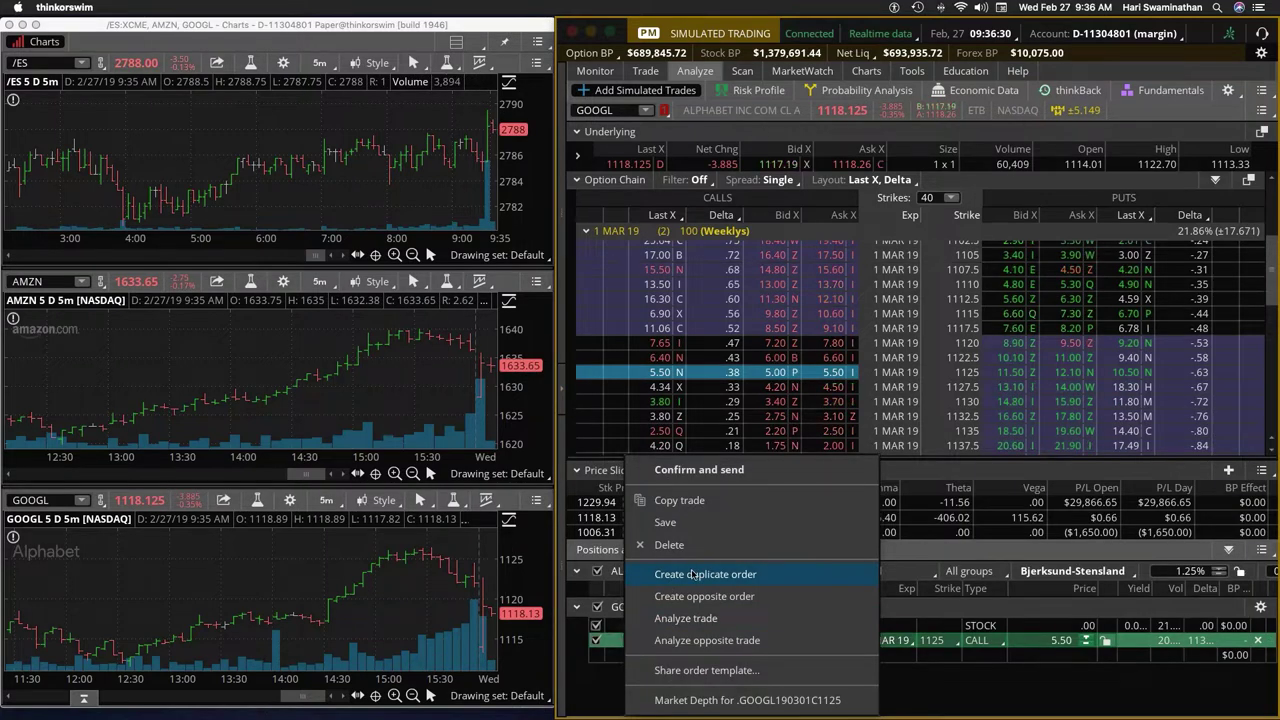
{"action": "left_click", "coordinate": [692, 576]}
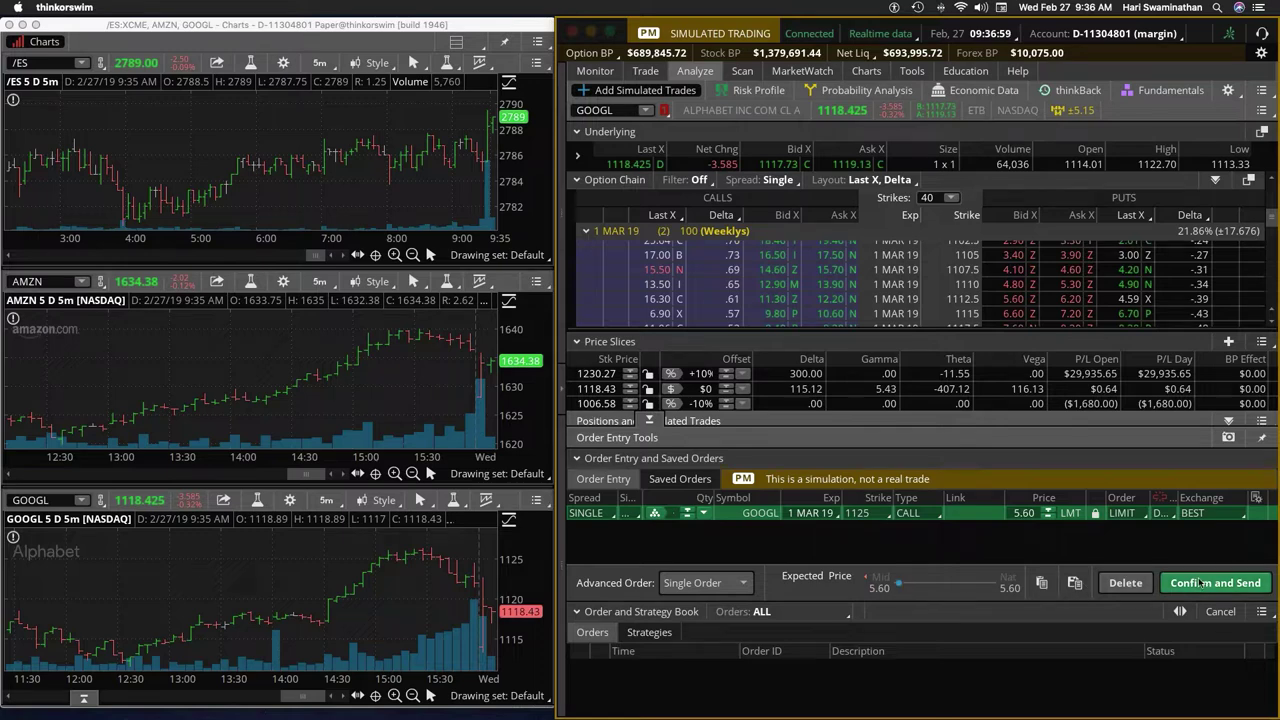
{"action": "left_click", "coordinate": [1214, 582]}
{"action": "left_click", "coordinate": [1212, 578]}
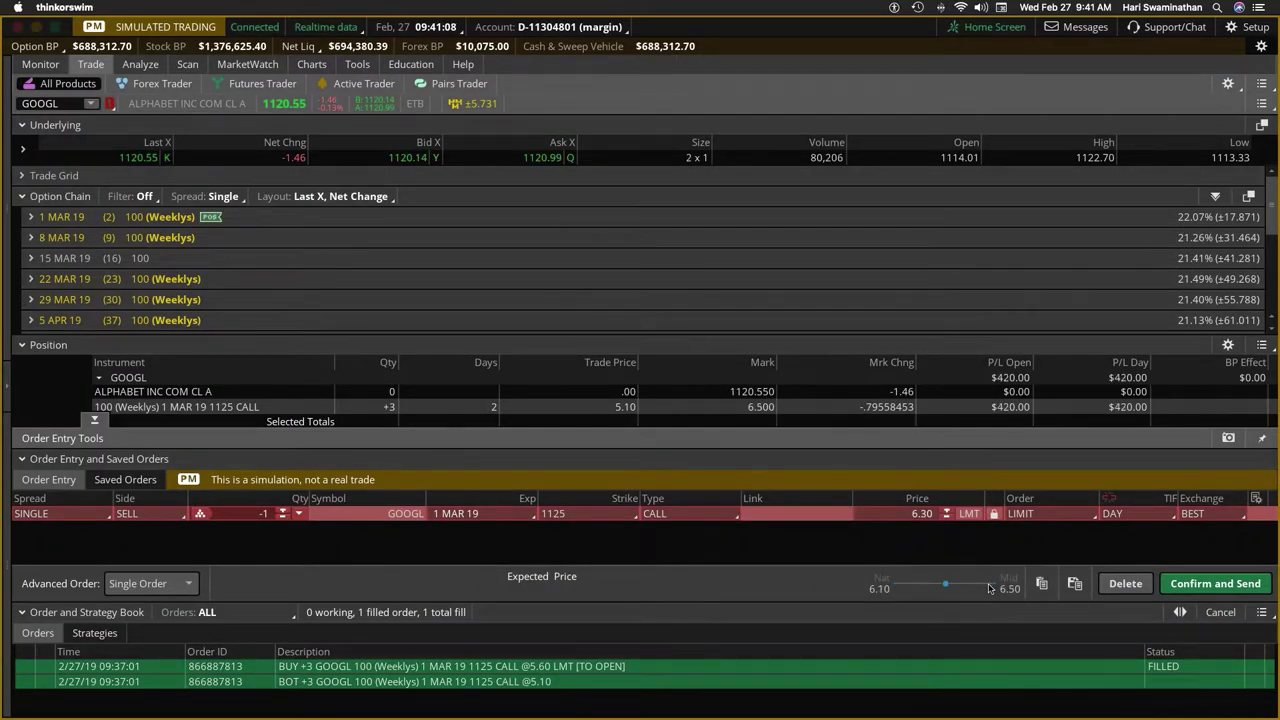
- Confirm and send the staged 1-contract GOOGL 1125 call sell order
{"action": "left_click", "coordinate": [1215, 583]}
{"action": "left_click", "coordinate": [1221, 577]}
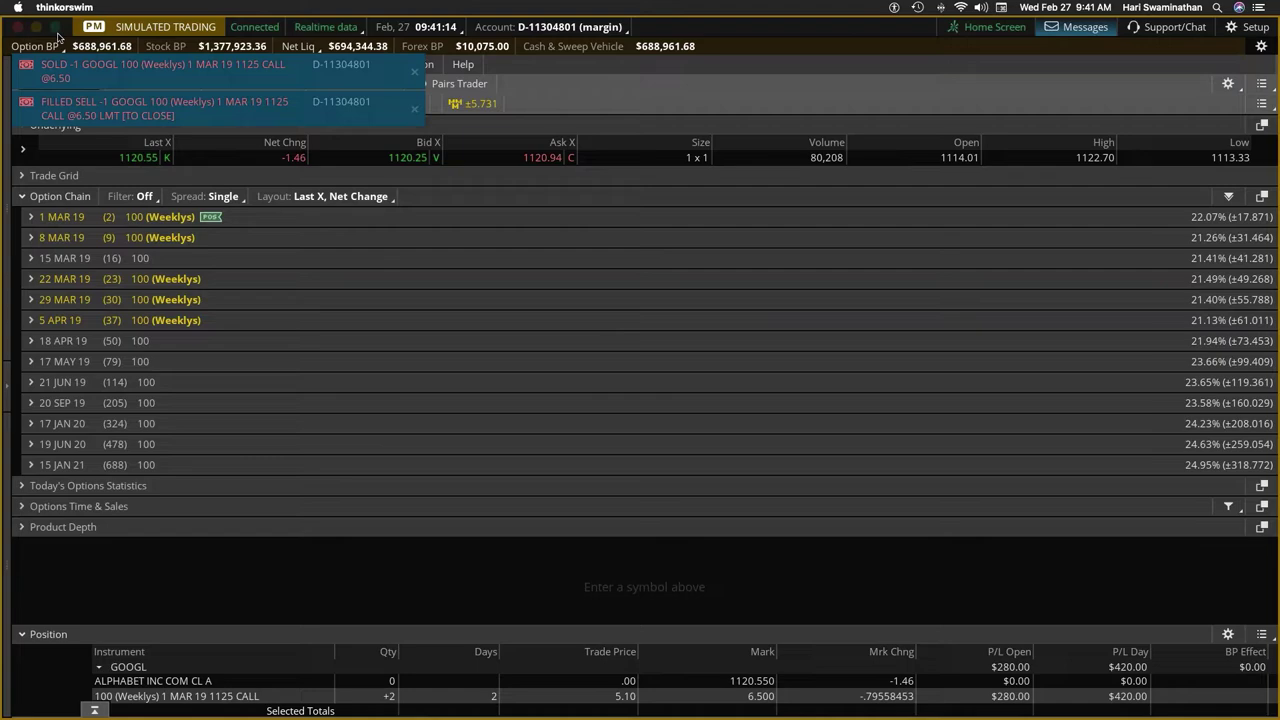
{"action": "left_click", "coordinate": [56, 28]}
- From Monitor, sell a second GOOGL 1125 call with a closing order at a 6.50 limit
{"action": "left_click", "coordinate": [595, 71]}
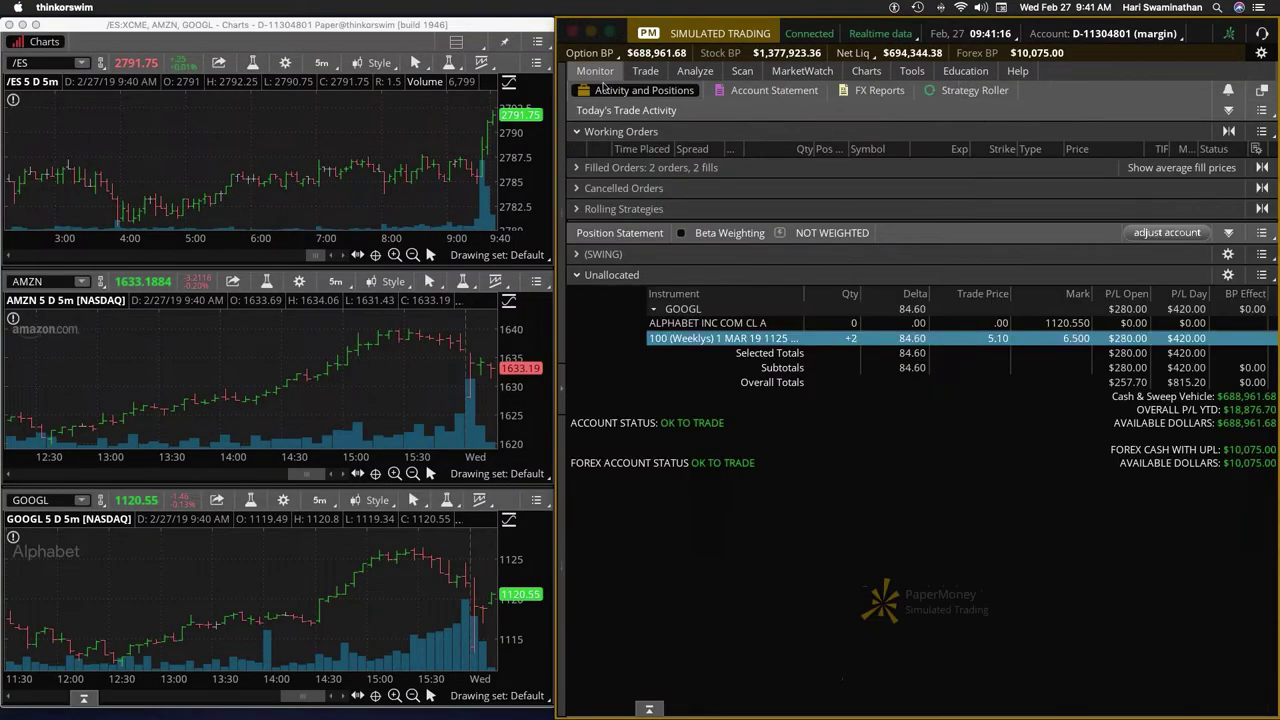
{"action": "left_click", "coordinate": [731, 341]}
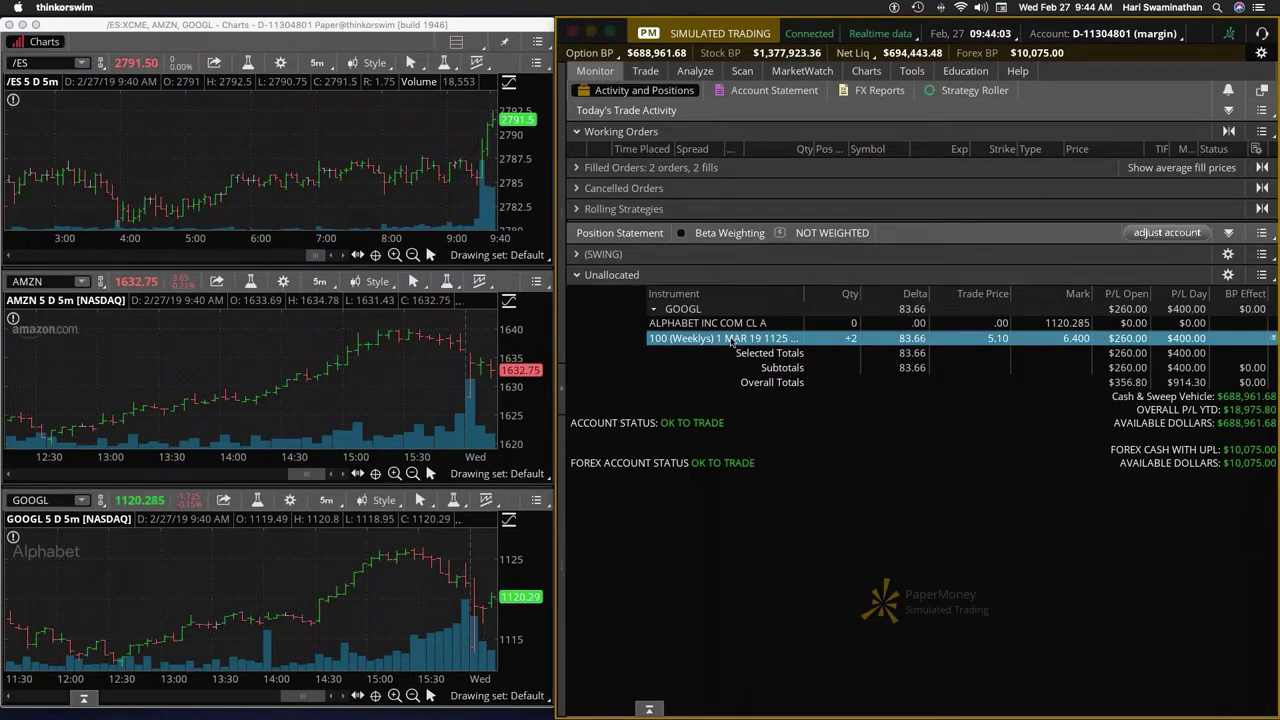
{"action": "right_click", "coordinate": [731, 341]}
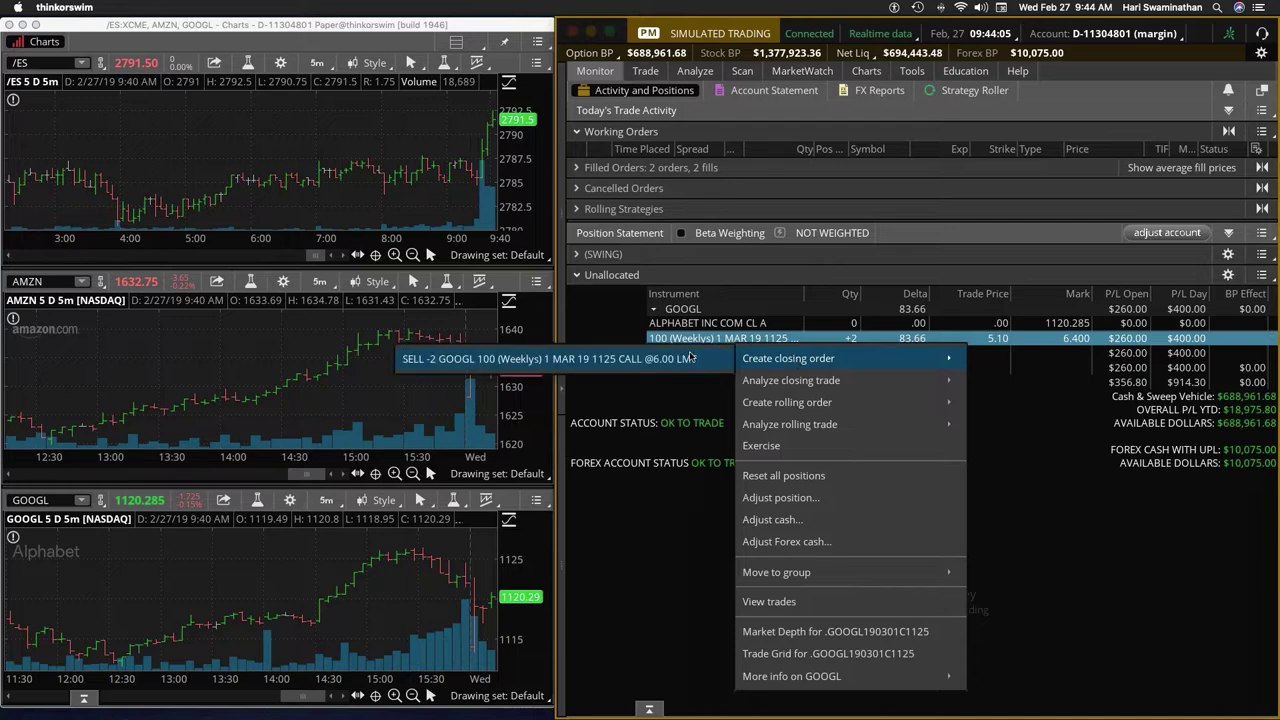
{"action": "left_click", "coordinate": [690, 357]}
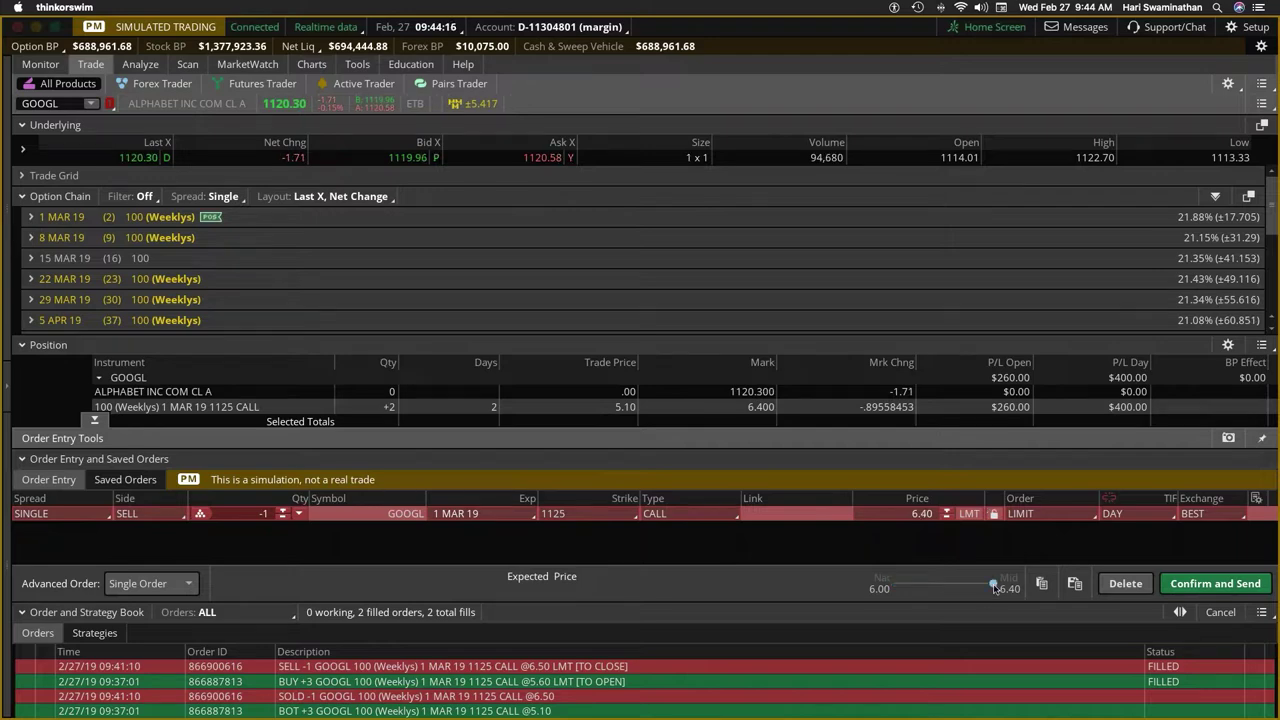
{"action": "left_click", "coordinate": [946, 509]}
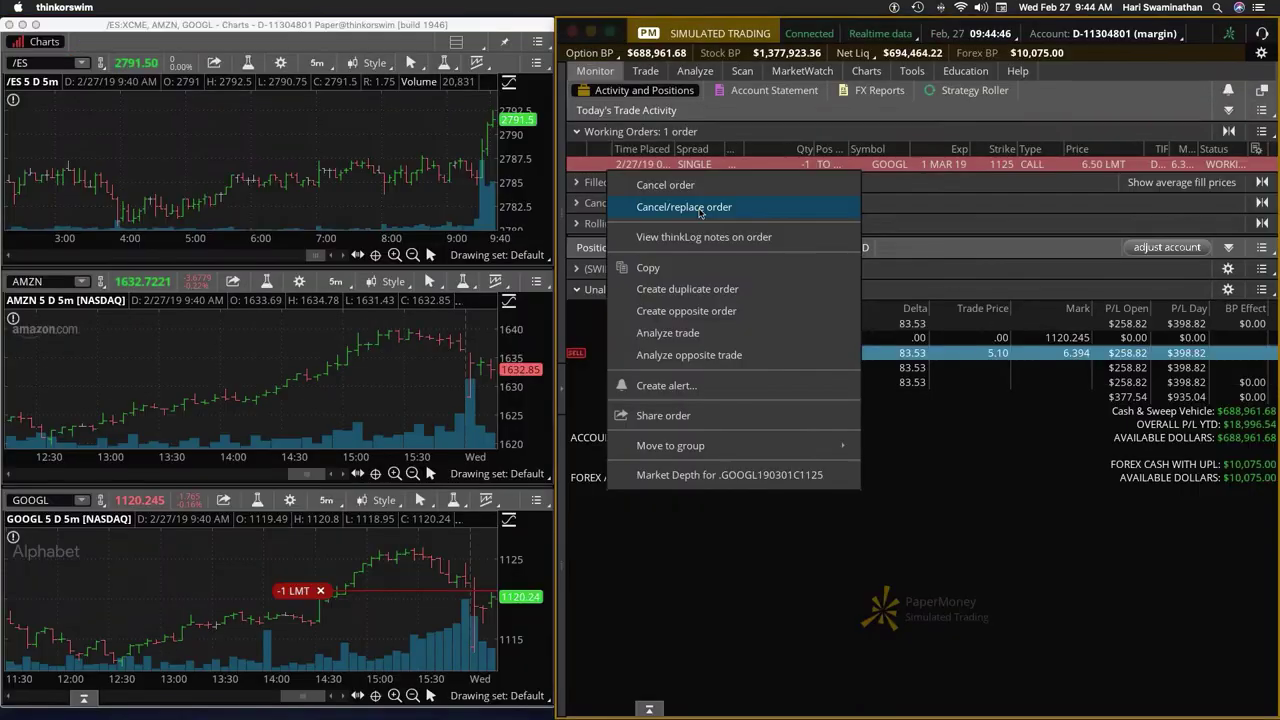
{"action": "left_click", "coordinate": [714, 203]}
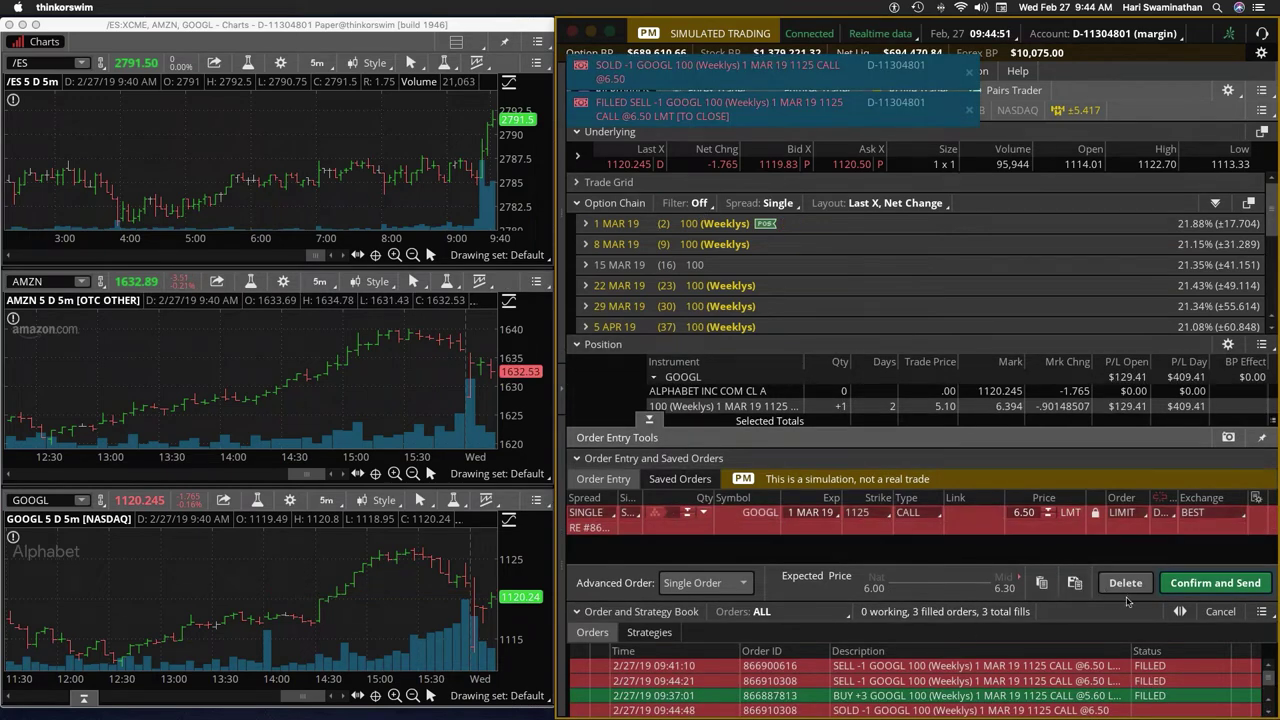
- Close the last GOOGL 1125 call with a SELL -1 closing order at the 5.40 mid price
{"action": "right_click", "coordinate": [714, 340]}
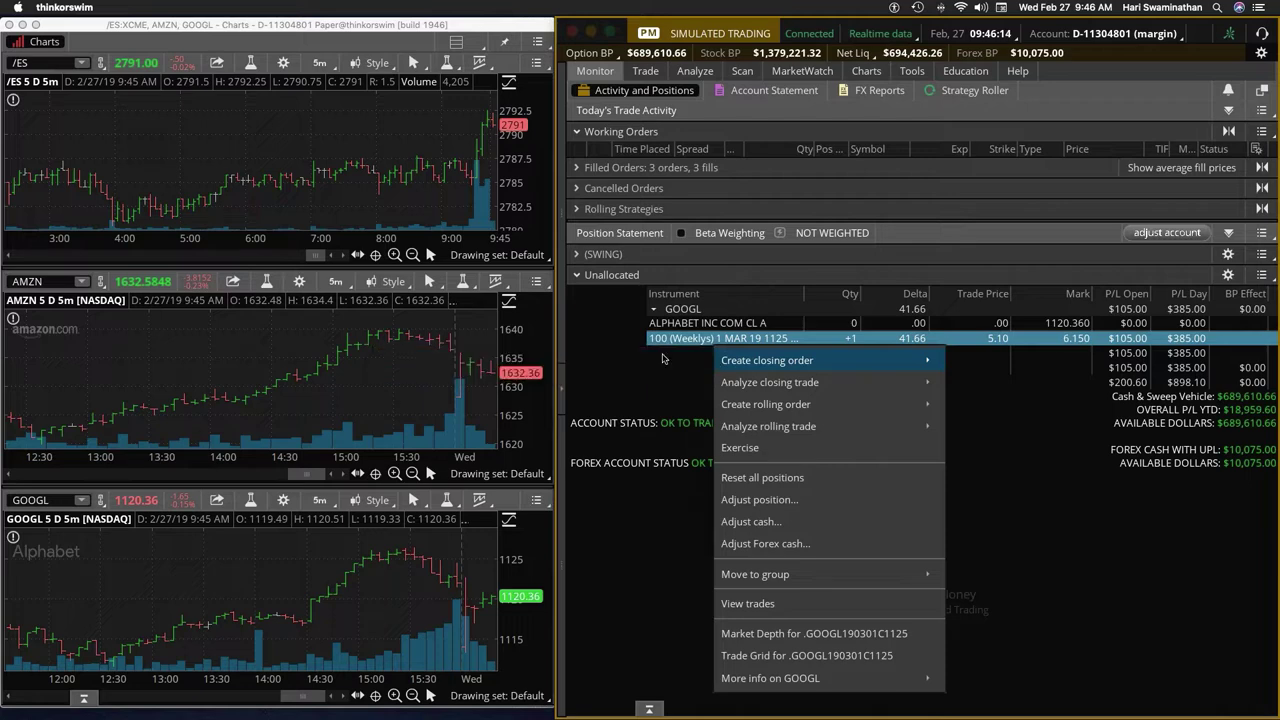
{"action": "left_click", "coordinate": [790, 360]}
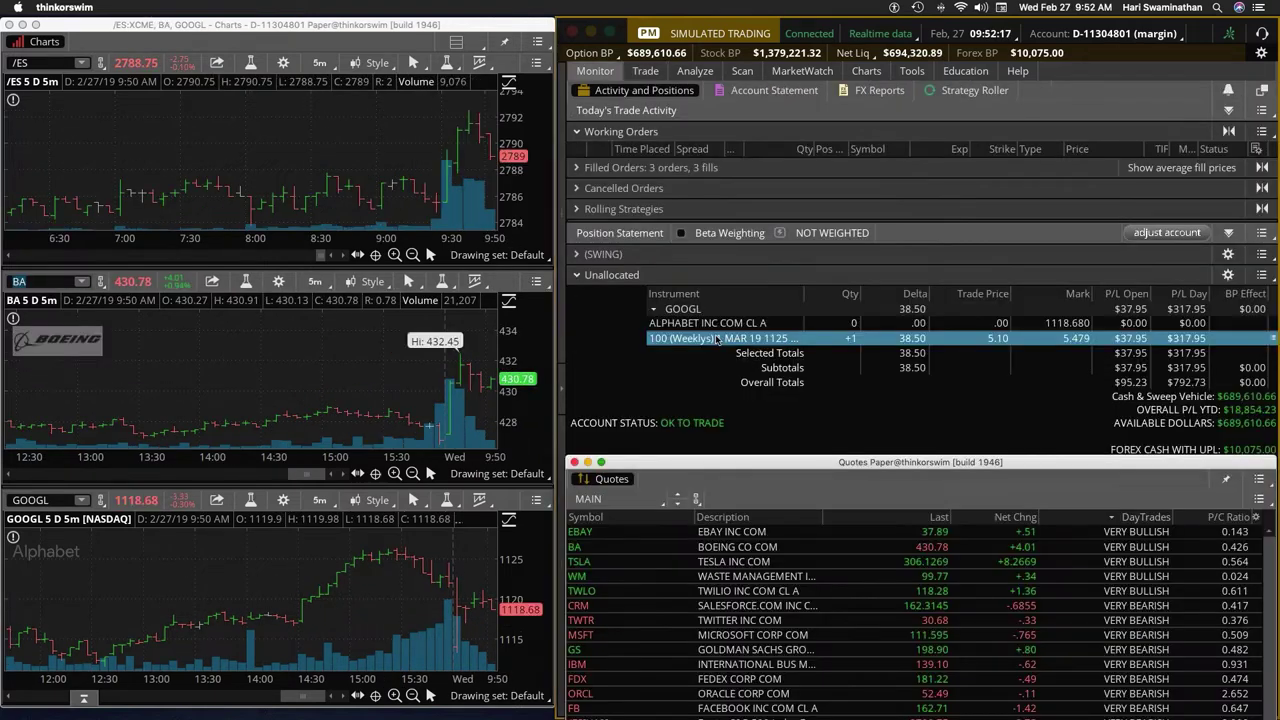
{"action": "right_click", "coordinate": [718, 340]}
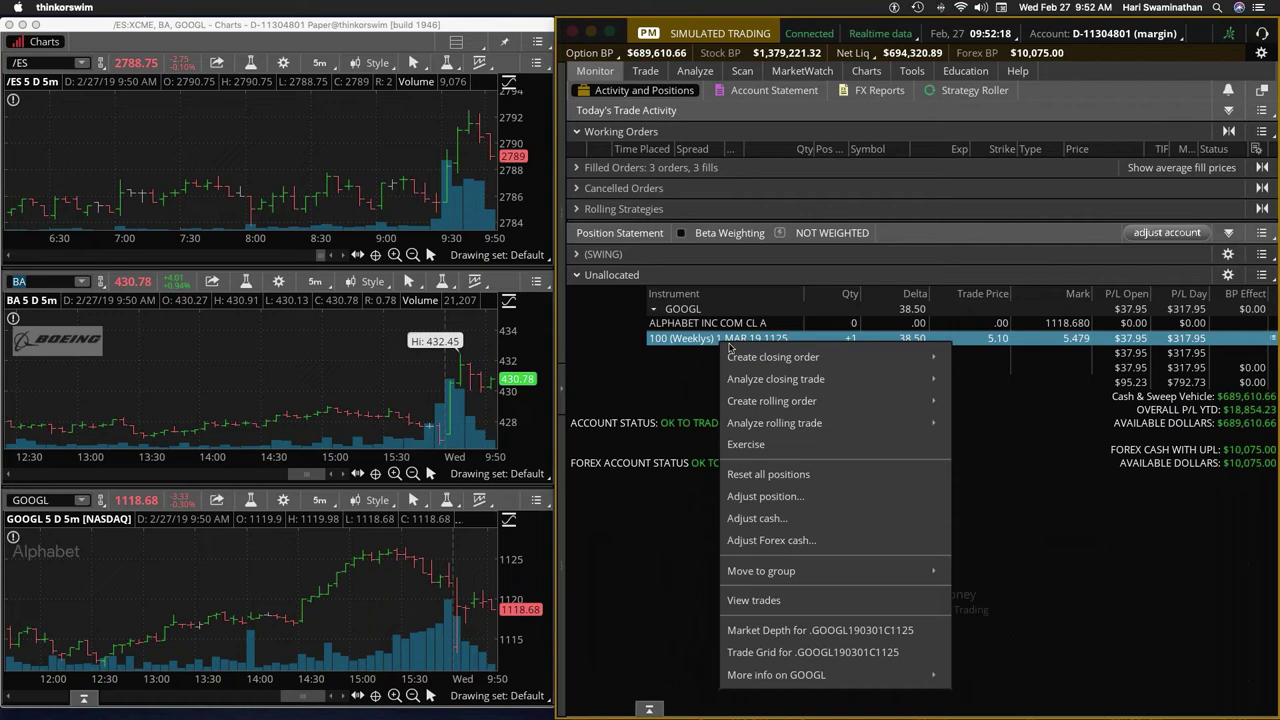
{"action": "mouse_move", "coordinate": [760, 356]}
{"action": "left_click", "coordinate": [650, 357]}
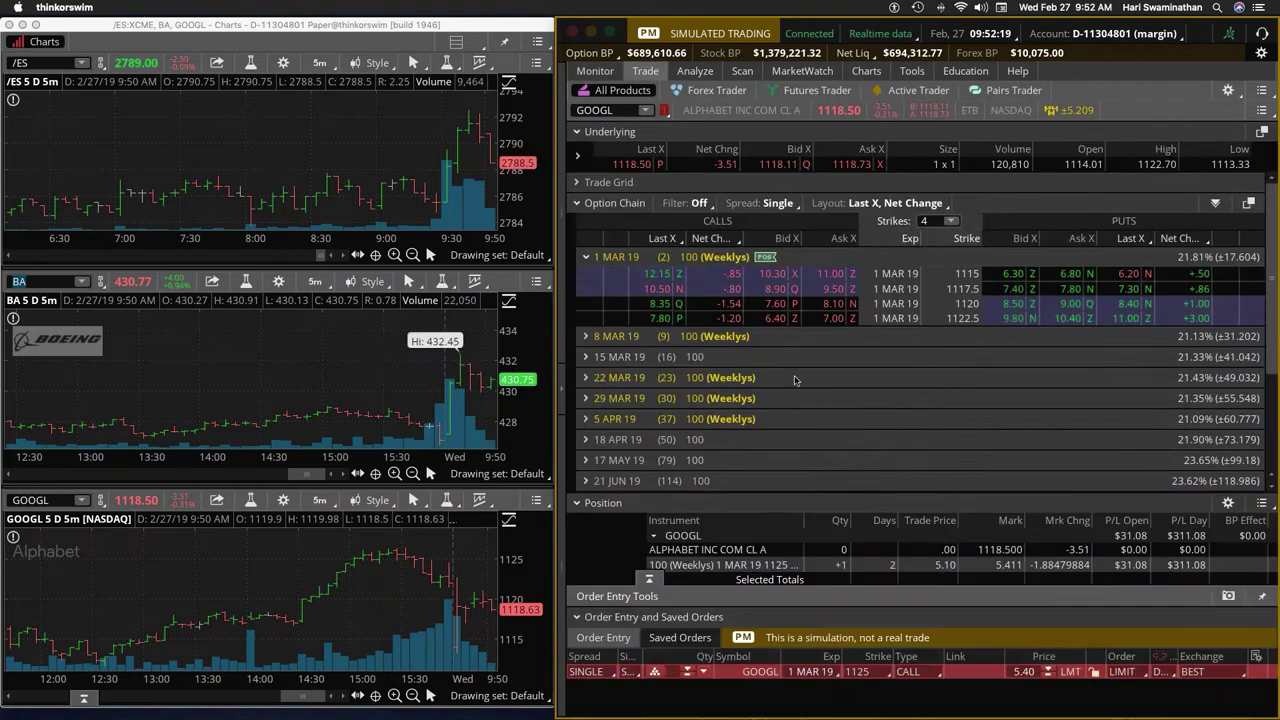
{"action": "left_click", "coordinate": [1005, 588]}
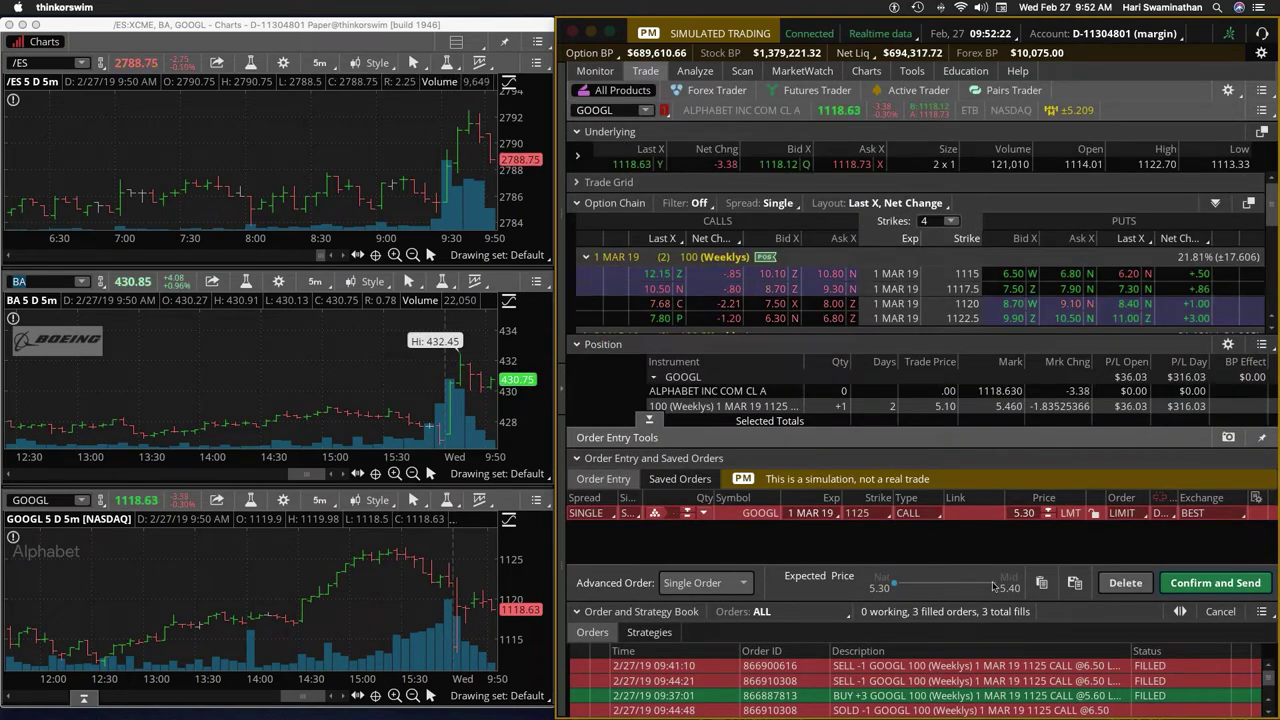
{"action": "left_click", "coordinate": [1215, 583]}
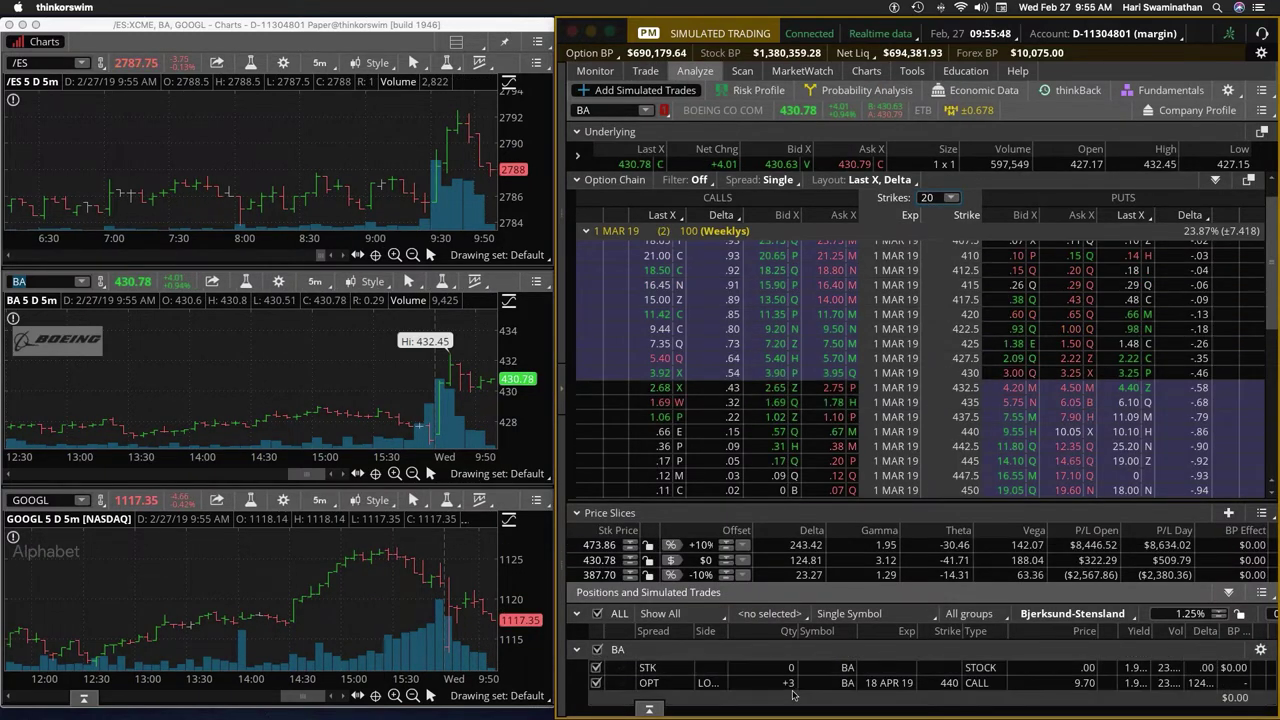
- Collapse SWING in positions, cancel/replace the working BA order, and expand BA to check the 432.5 calls
{"action": "left_click", "coordinate": [609, 73]}
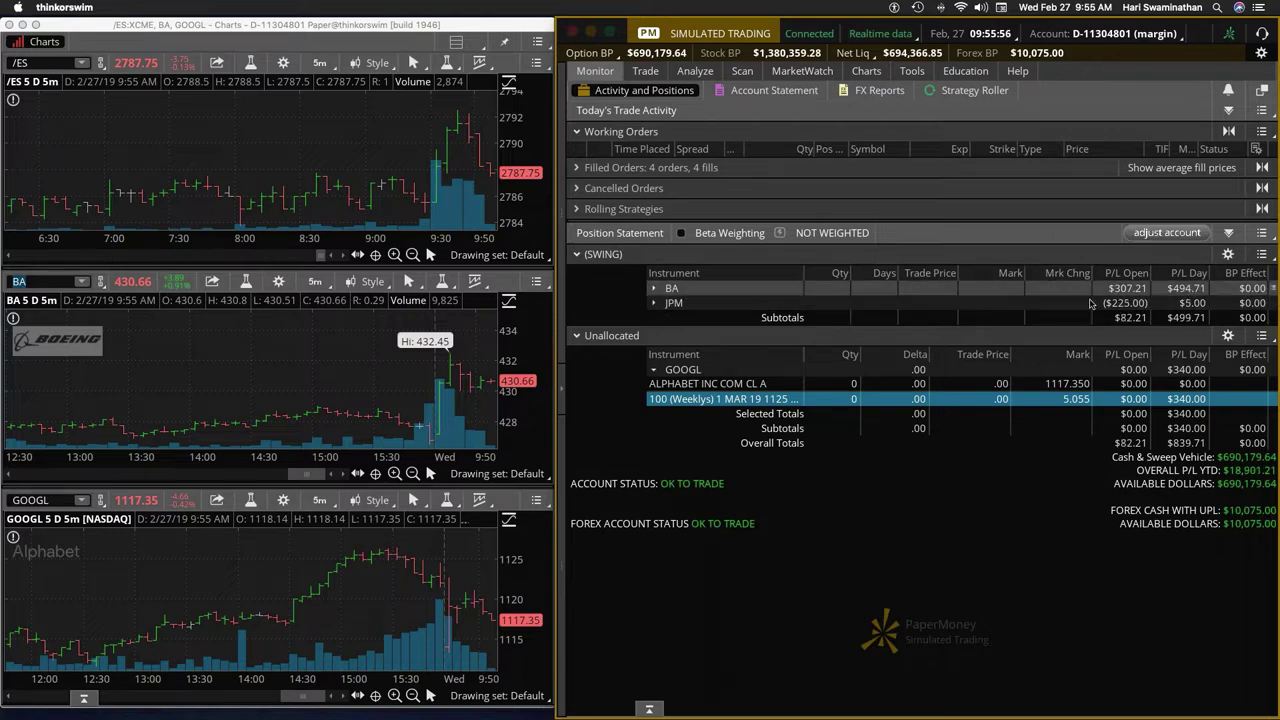
{"action": "left_click", "coordinate": [576, 256]}
{"action": "left_click", "coordinate": [695, 71]}
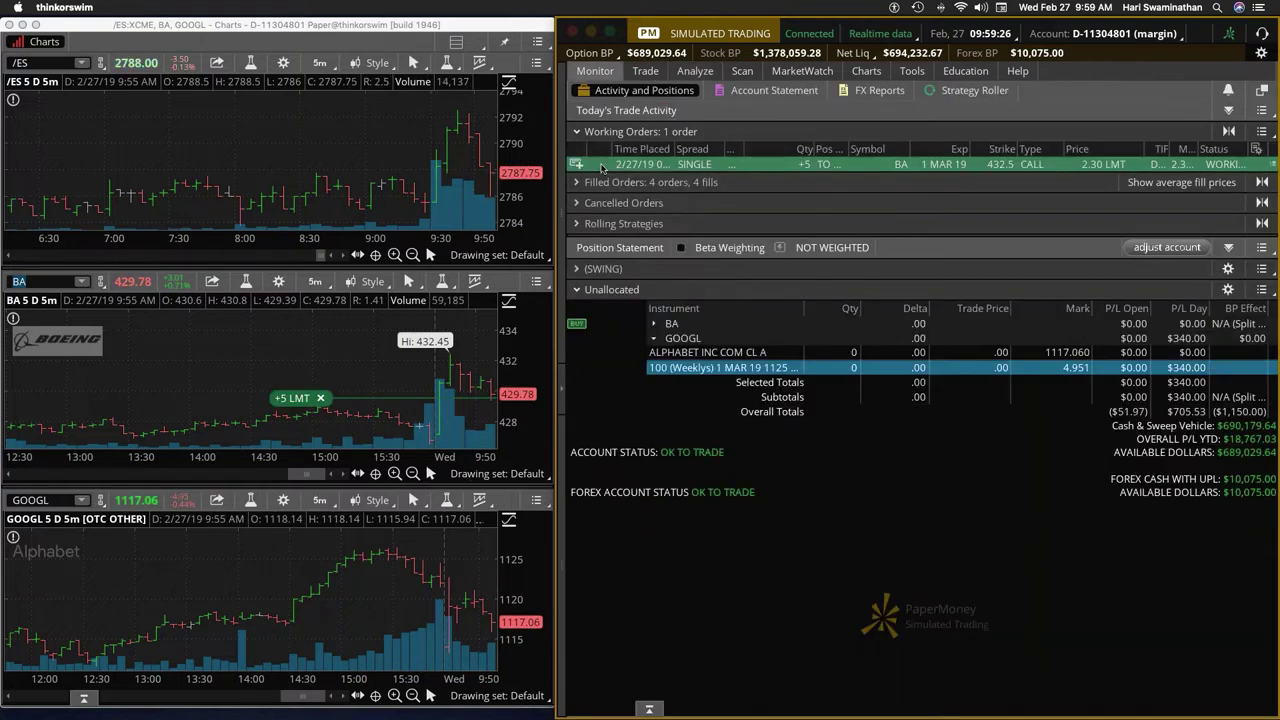
{"action": "right_click", "coordinate": [602, 167]}
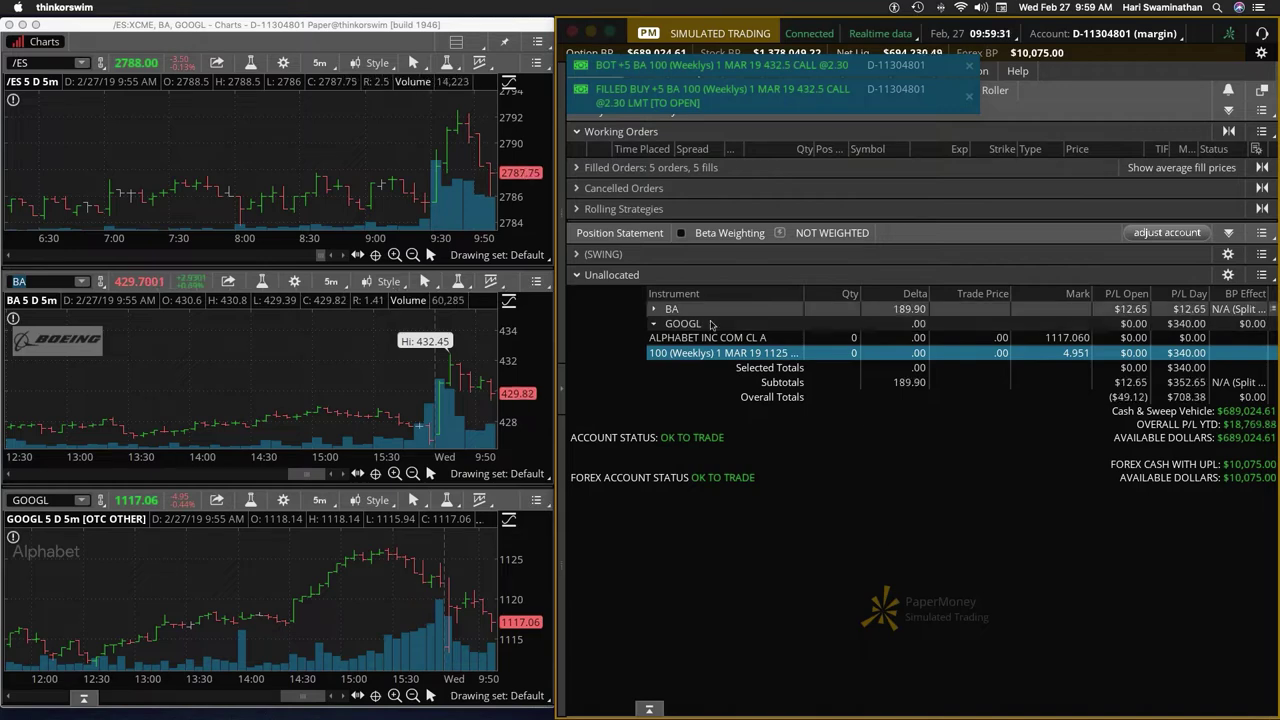
{"action": "left_click", "coordinate": [652, 310]}
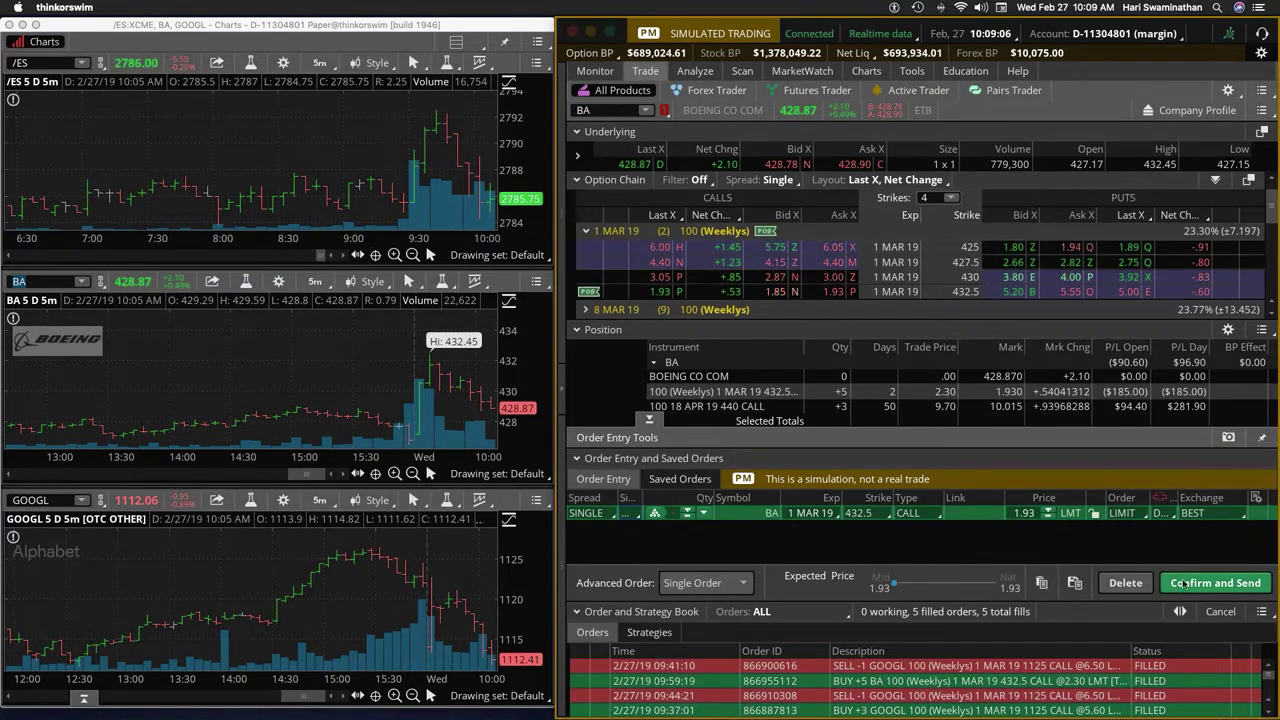
- Send the buy of 5 more BA 432.5 calls and collapse the GOOGL rows in Activity and Positions
{"action": "left_click", "coordinate": [1190, 588]}
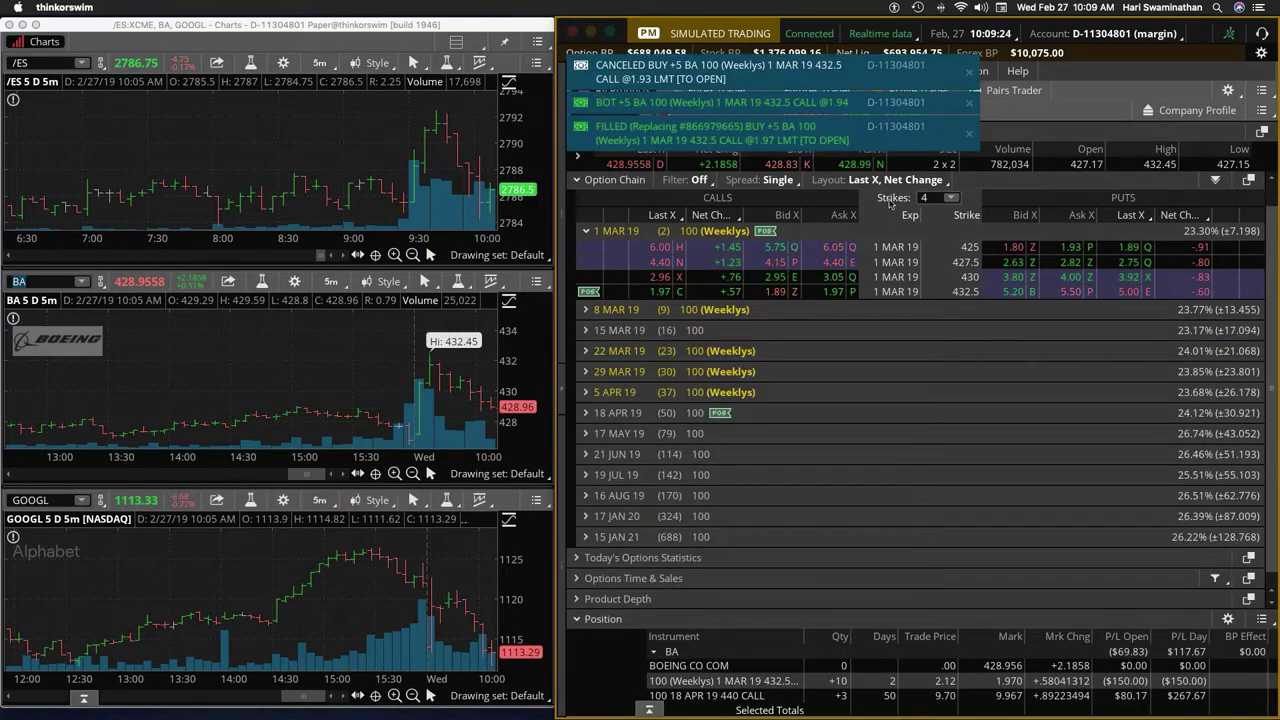
{"action": "left_click", "coordinate": [594, 71]}
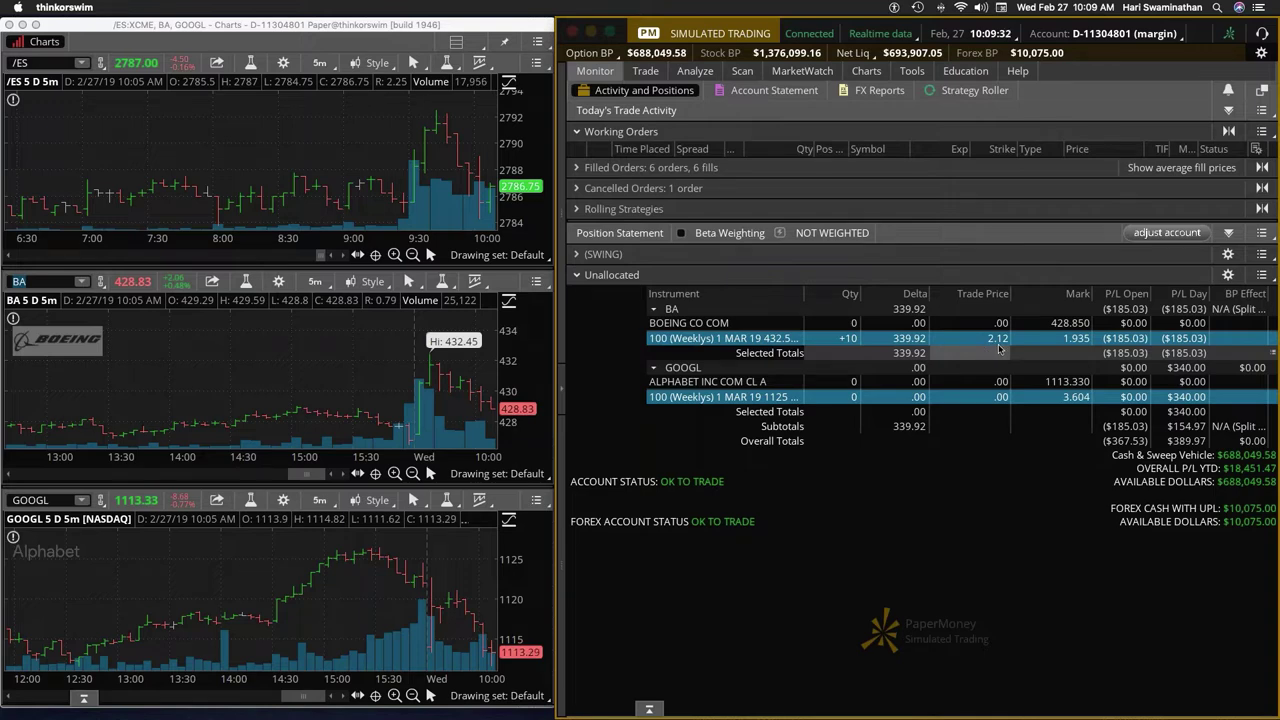
{"action": "left_click", "coordinate": [653, 367]}
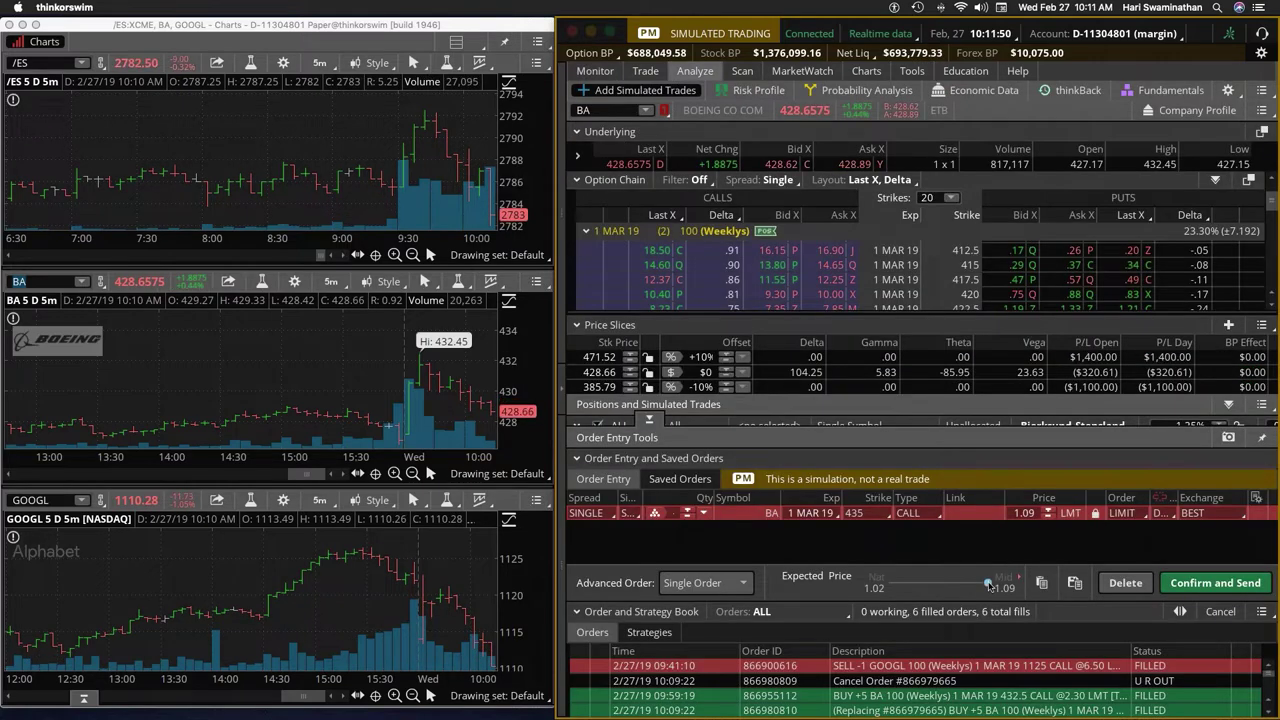
- Confirm and send the sell of 10 BA 1 MAR 19 435 calls, then view positions
{"action": "left_click", "coordinate": [1222, 583]}
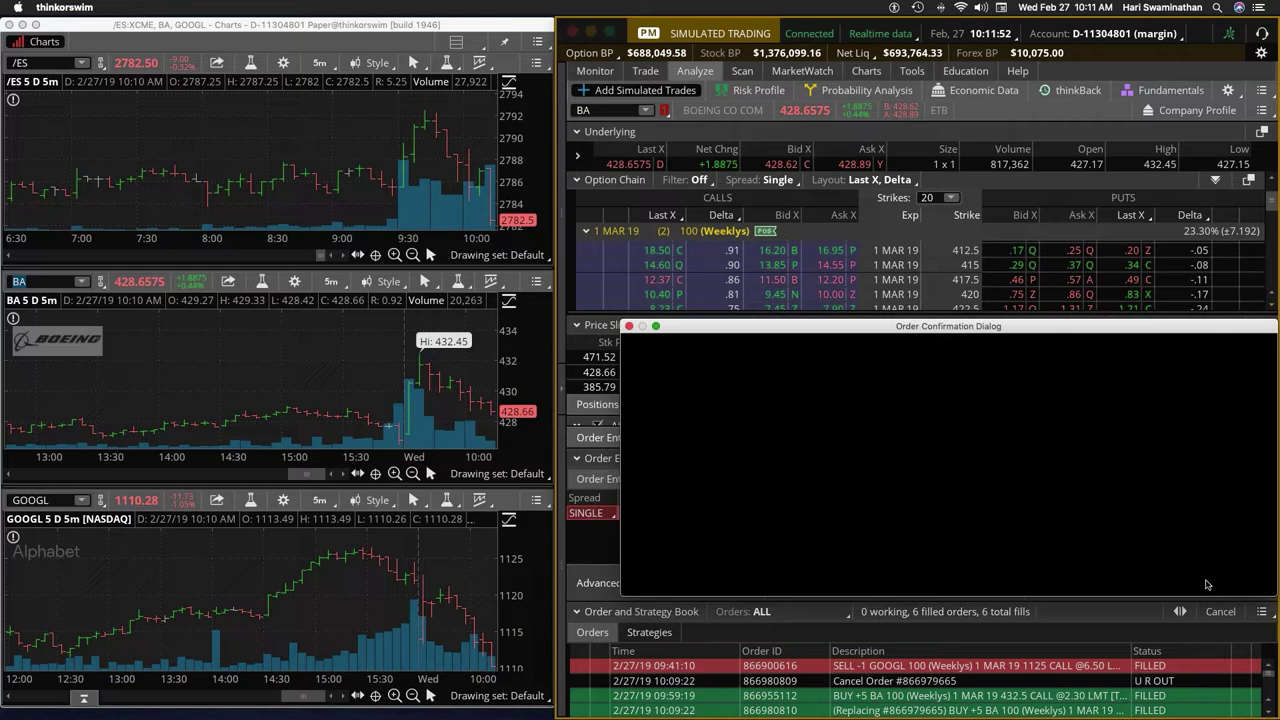
{"action": "left_click", "coordinate": [1222, 578]}
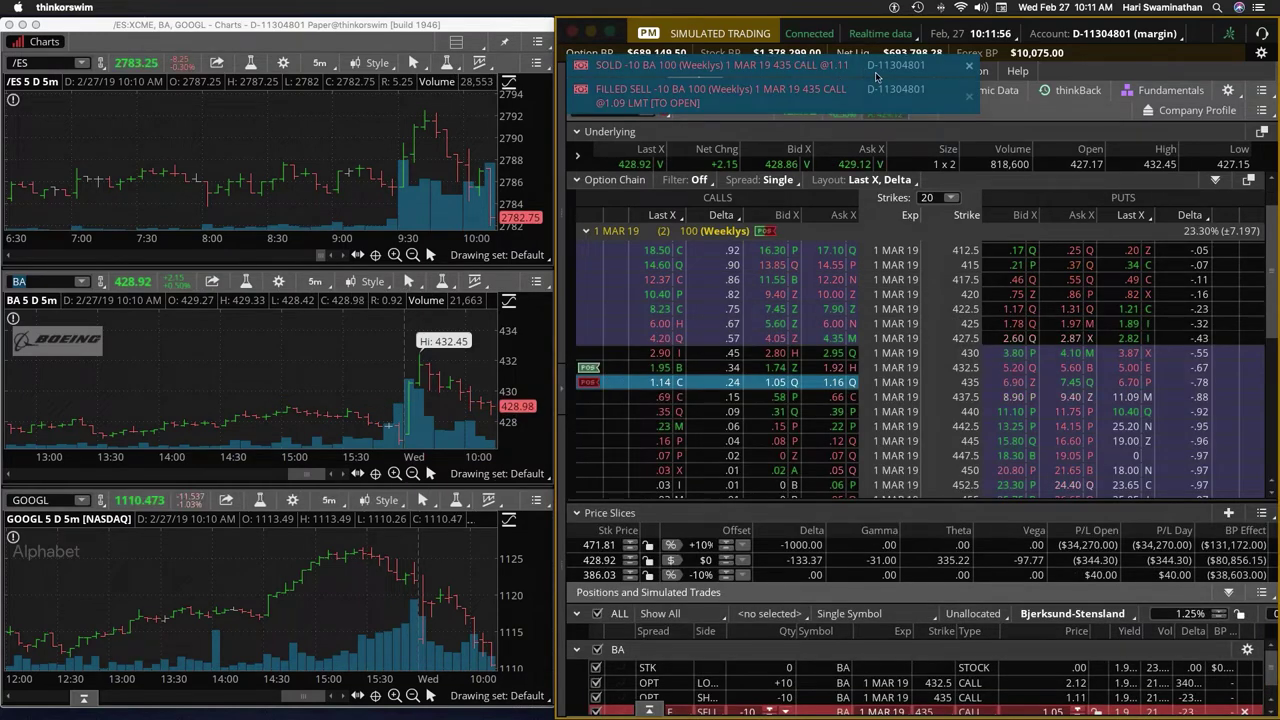
{"action": "left_click", "coordinate": [595, 70]}
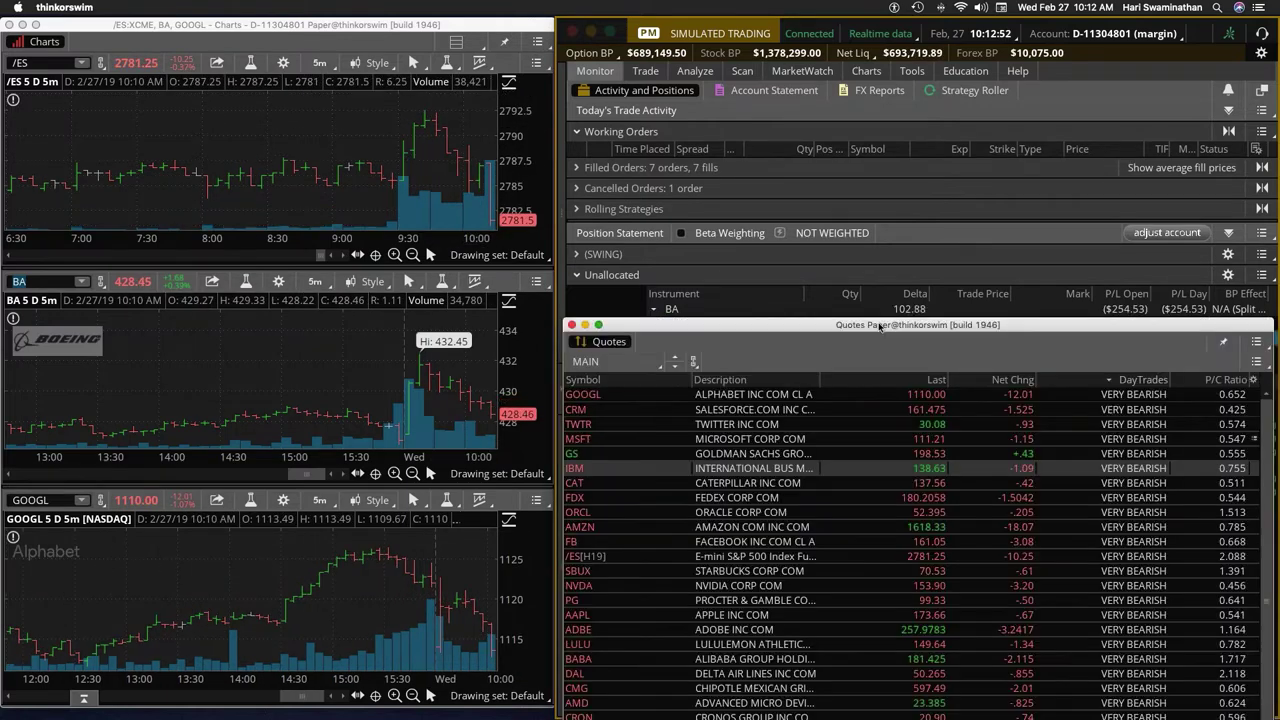
- Move the Quotes window aside, close it with Cmd+W, and select both BA spread legs
{"action": "mouse_move", "coordinate": [878, 327]}
{"action": "left_mouse_down"}
{"action": "mouse_move", "coordinate": [878, 390]}
{"action": "mouse_move", "coordinate": [866, 332]}
{"action": "mouse_move", "coordinate": [880, 327]}
{"action": "left_mouse_up"}
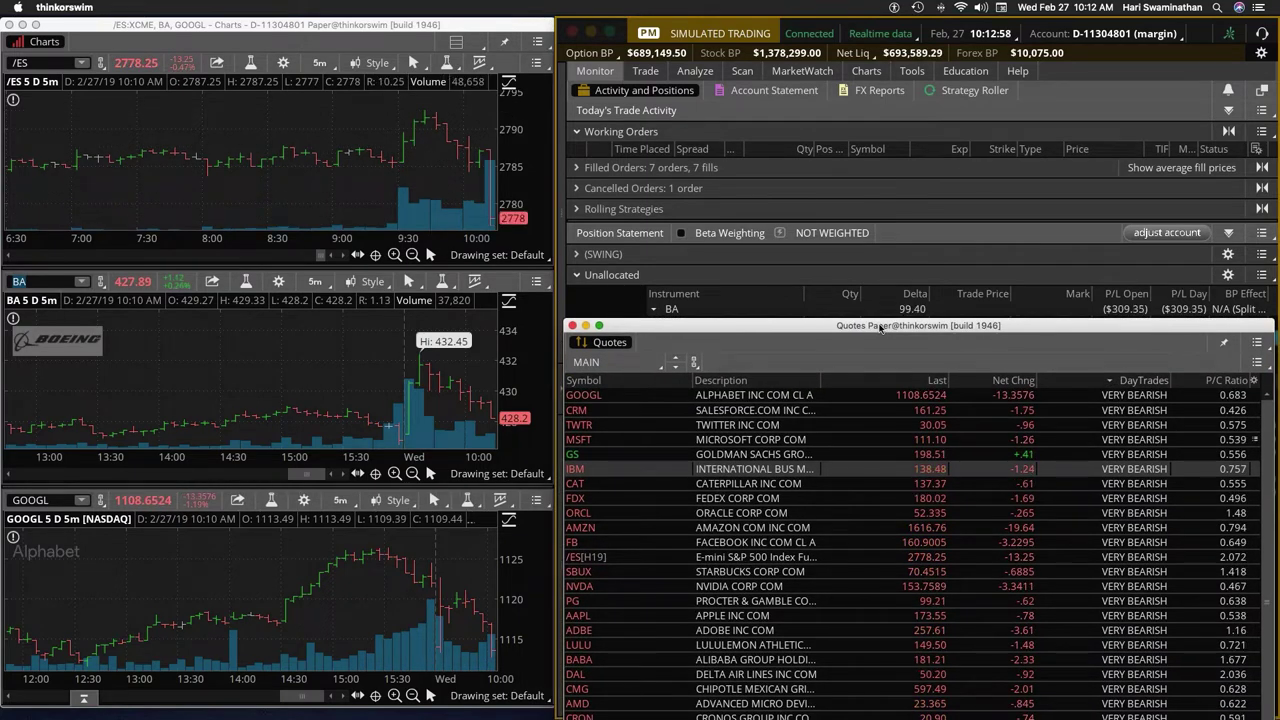
{"action": "left_click_drag", "start_coordinate": [880, 327], "coordinate": [880, 188]}
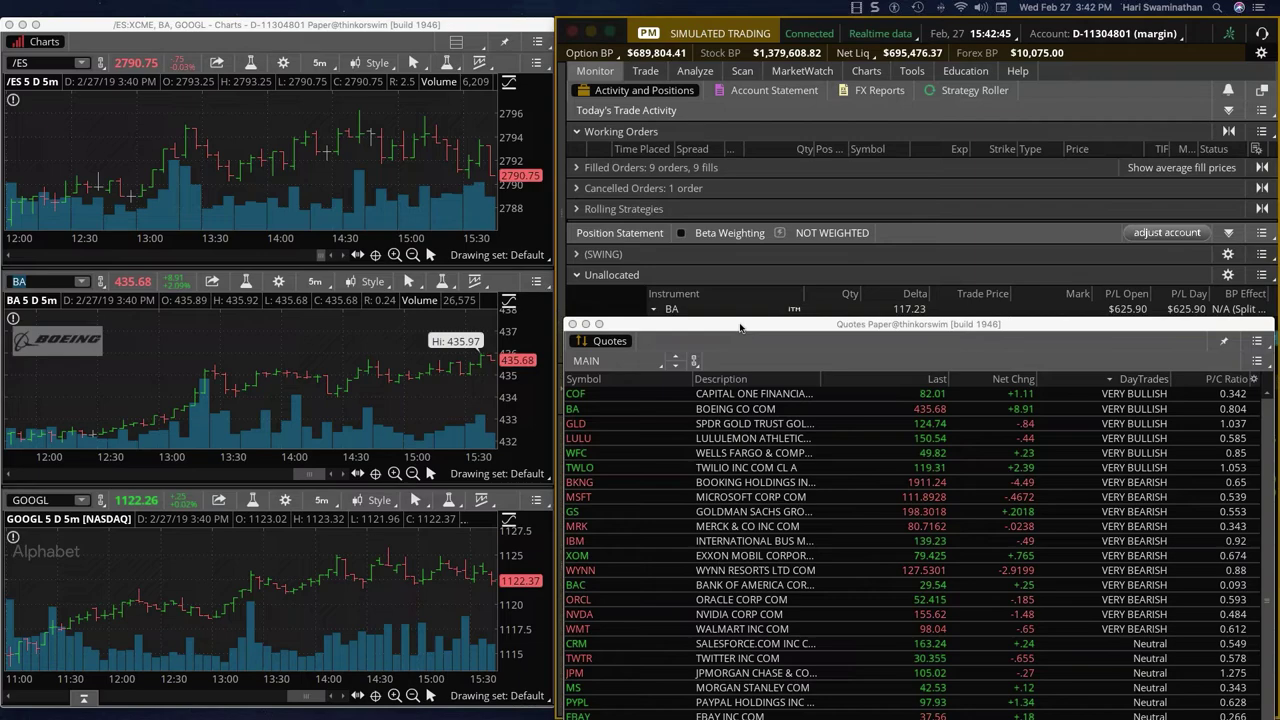
{"action": "left_click_drag", "start_coordinate": [740, 324], "coordinate": [735, 416]}
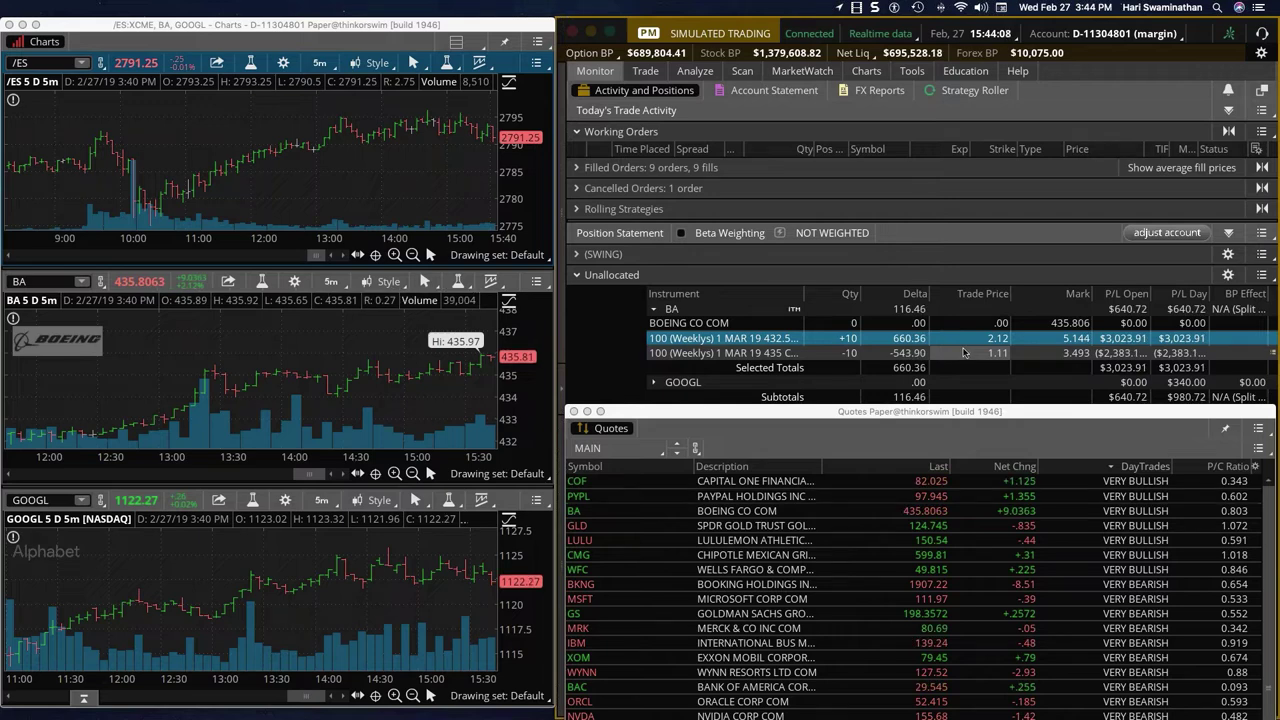
{"action": "key", "text": "super+w"}
{"action": "left_click", "coordinate": [742, 352], "text": "shift"}
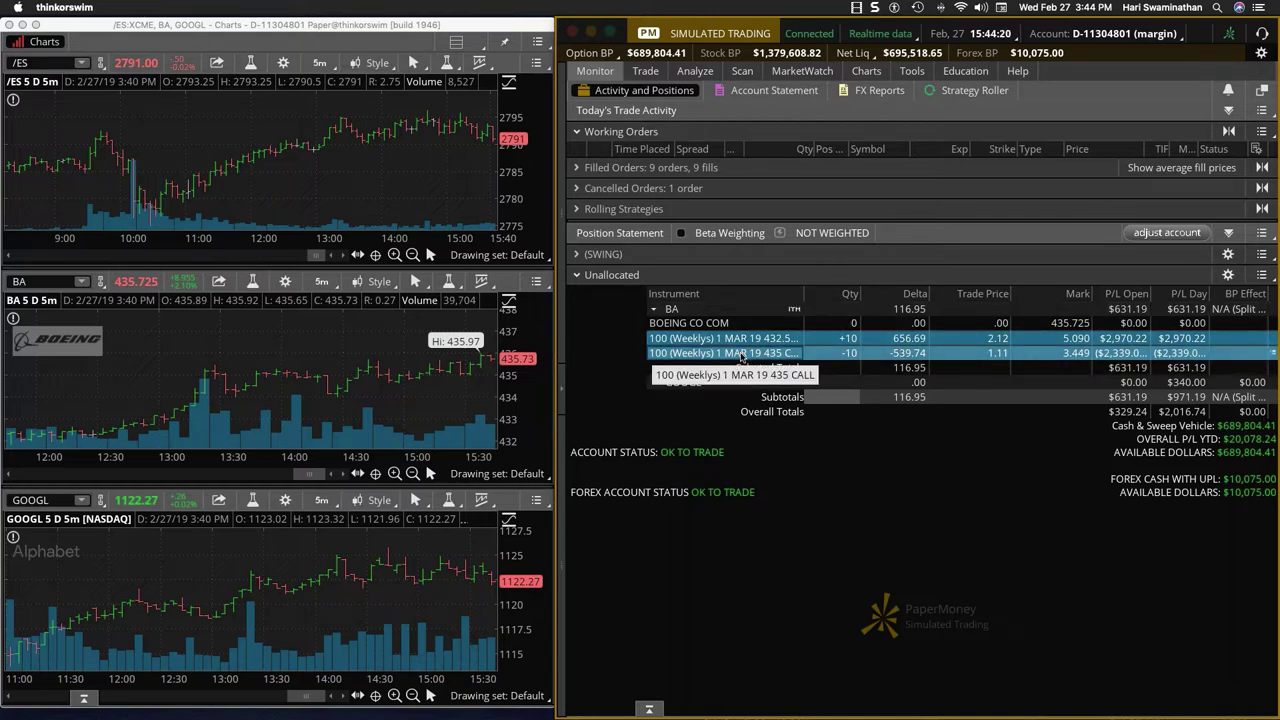
- Send a SELL -10 vertical closing order for the BA 432.5/435 spread, repricing and resending it
{"action": "right_click", "coordinate": [742, 358]}
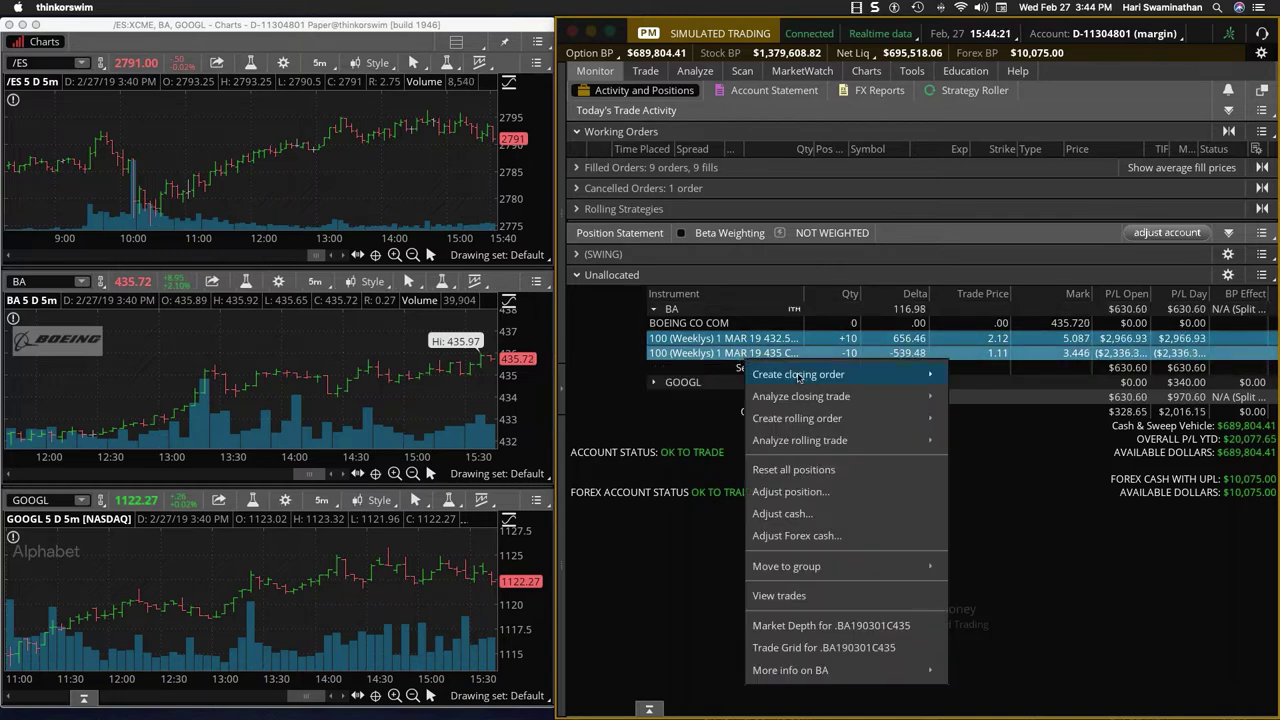
{"action": "mouse_move", "coordinate": [799, 377]}
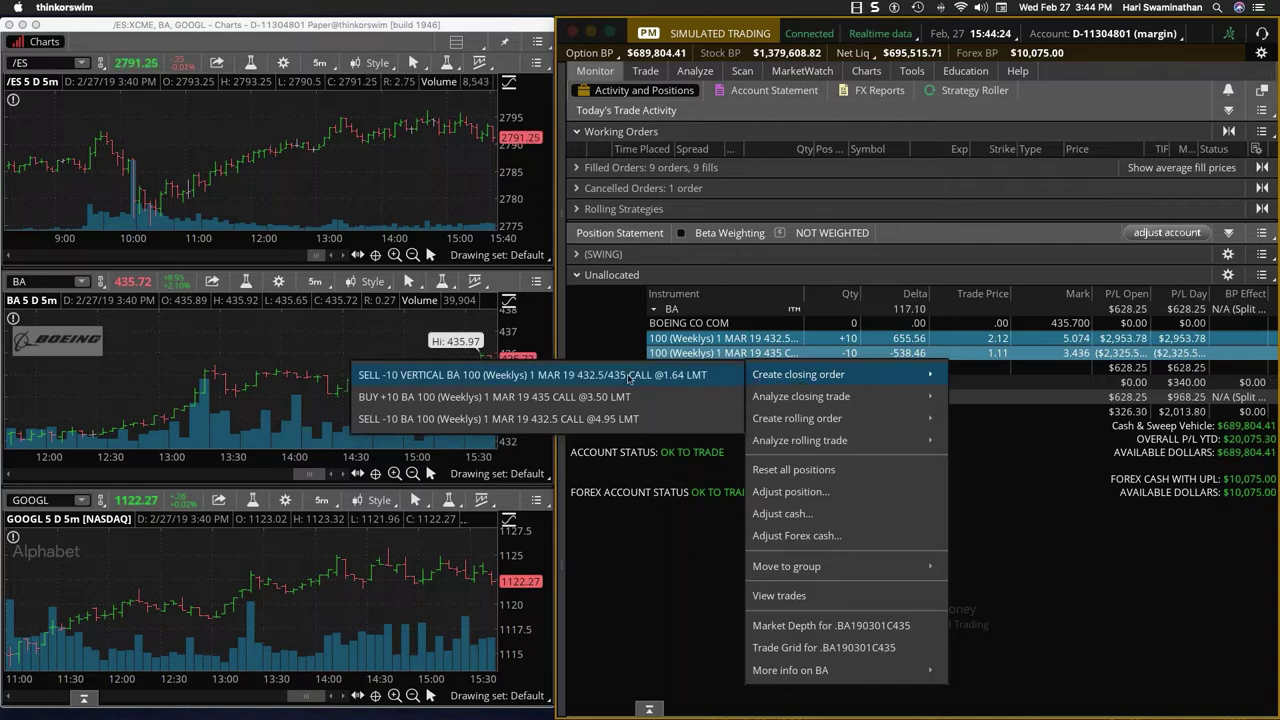
{"action": "left_click", "coordinate": [798, 374]}
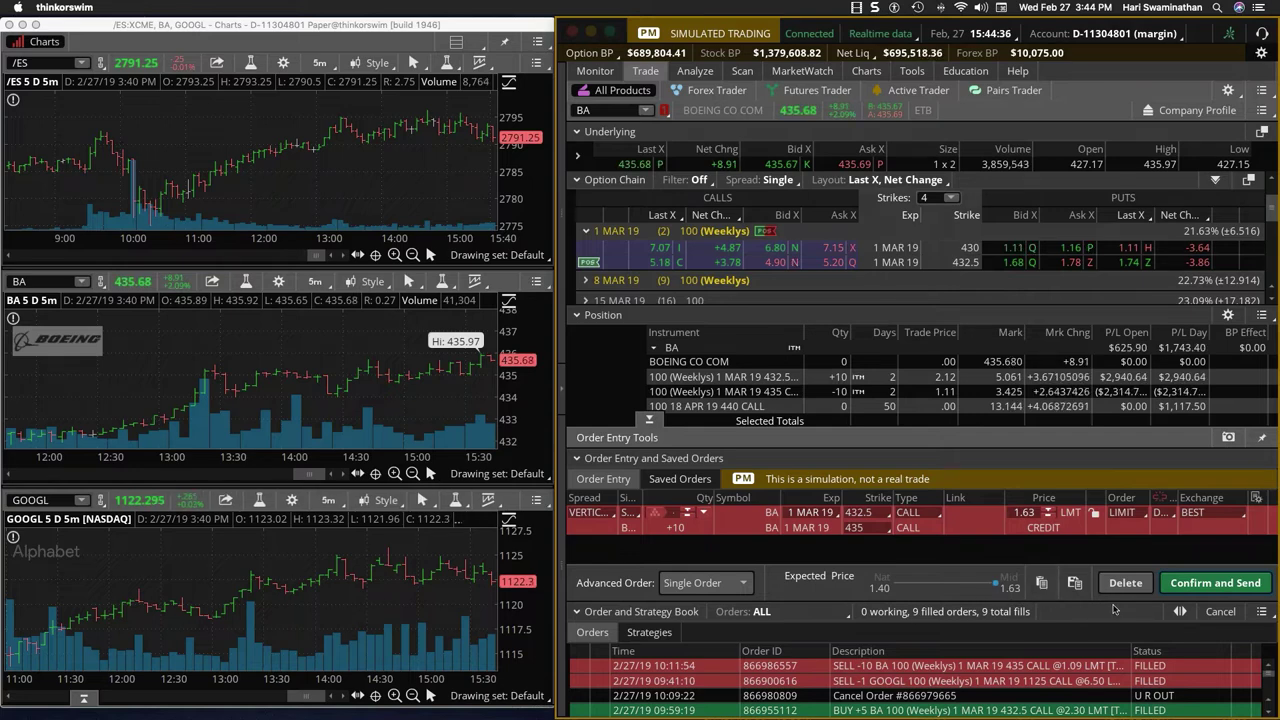
{"action": "left_click", "coordinate": [1207, 582]}
{"action": "left_click", "coordinate": [1207, 578]}
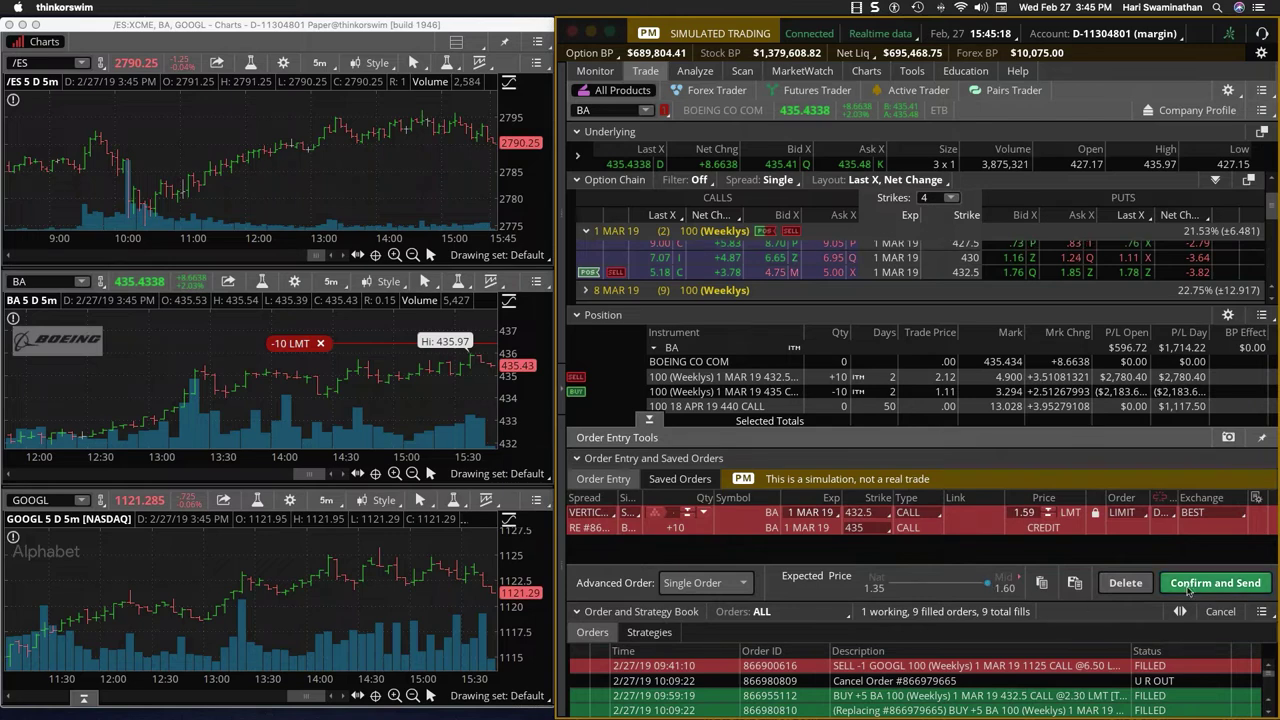
{"action": "left_click", "coordinate": [1188, 588]}
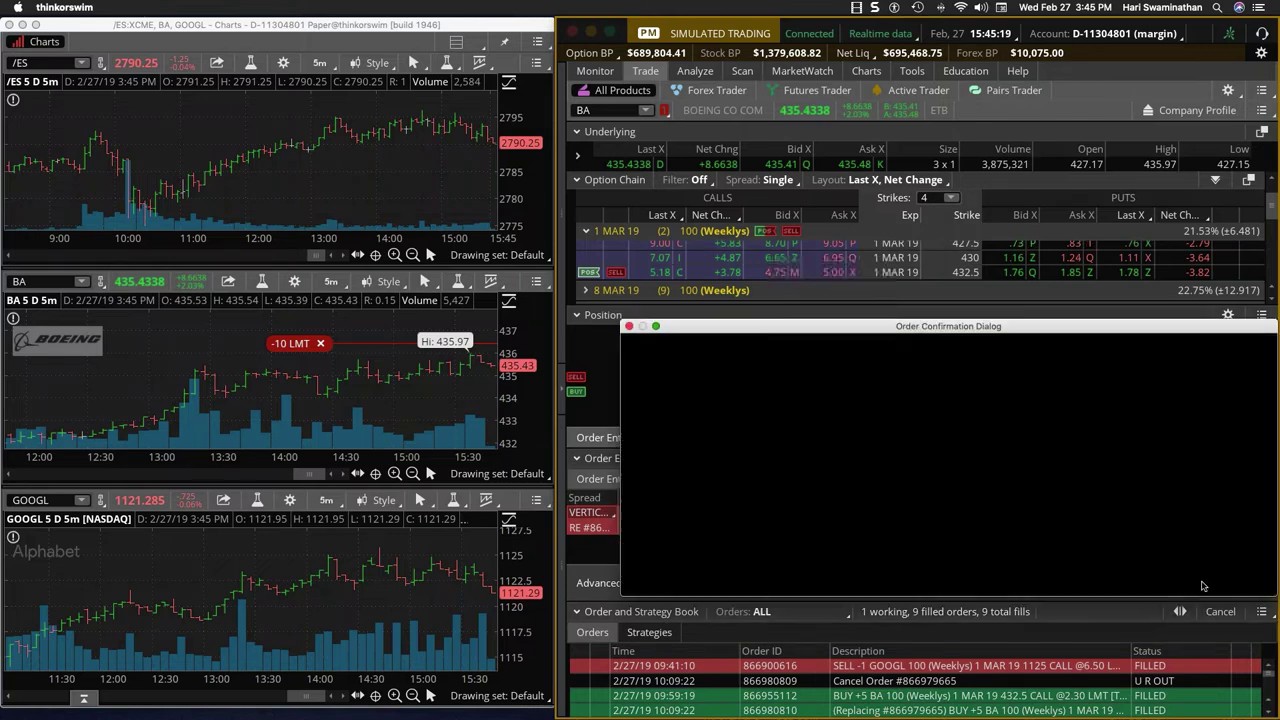
{"action": "left_click", "coordinate": [1210, 578]}
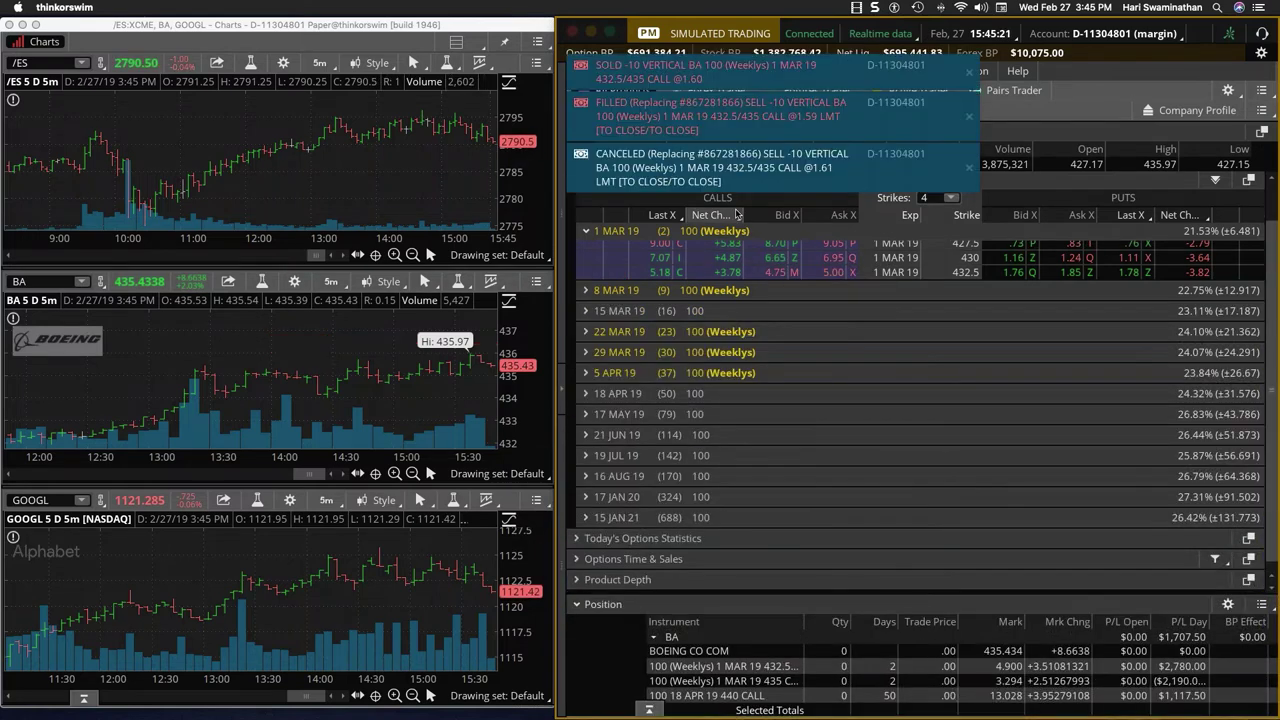